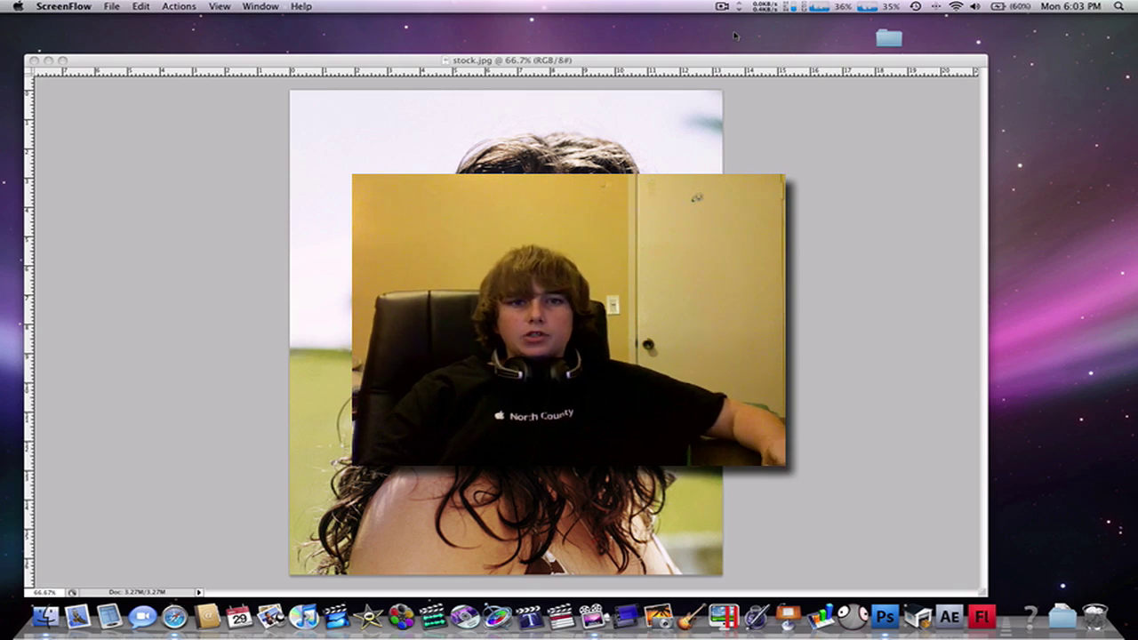
- Make Photoshop the active window with the unedited stock.jpg portrait showing
click(812, 204)
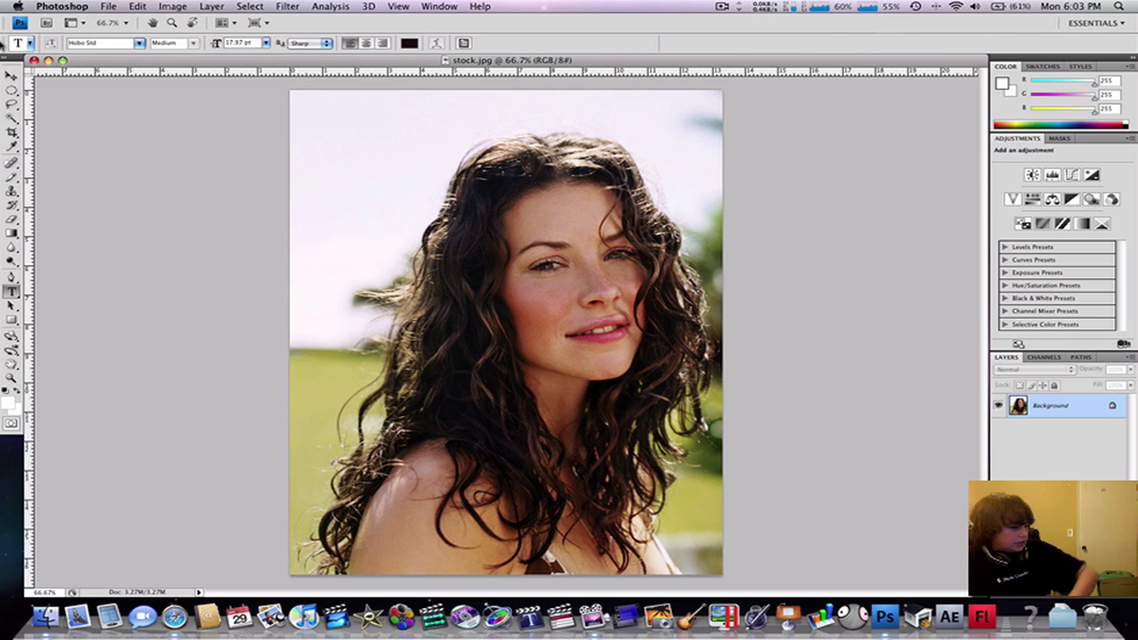
key(z)
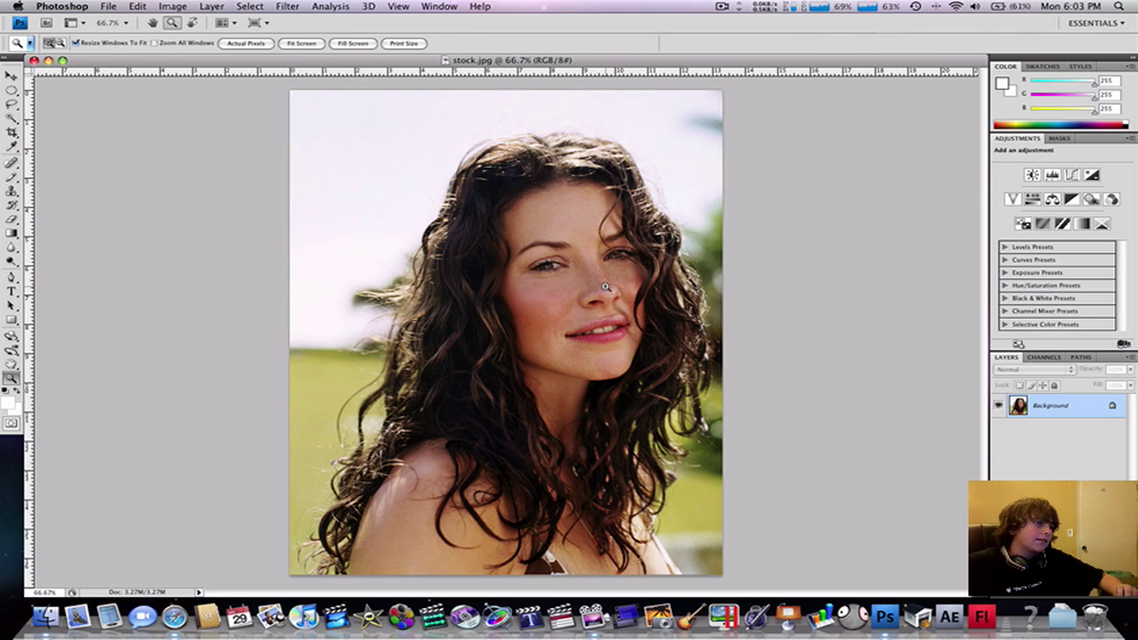
click(608, 282)
click(477, 316)
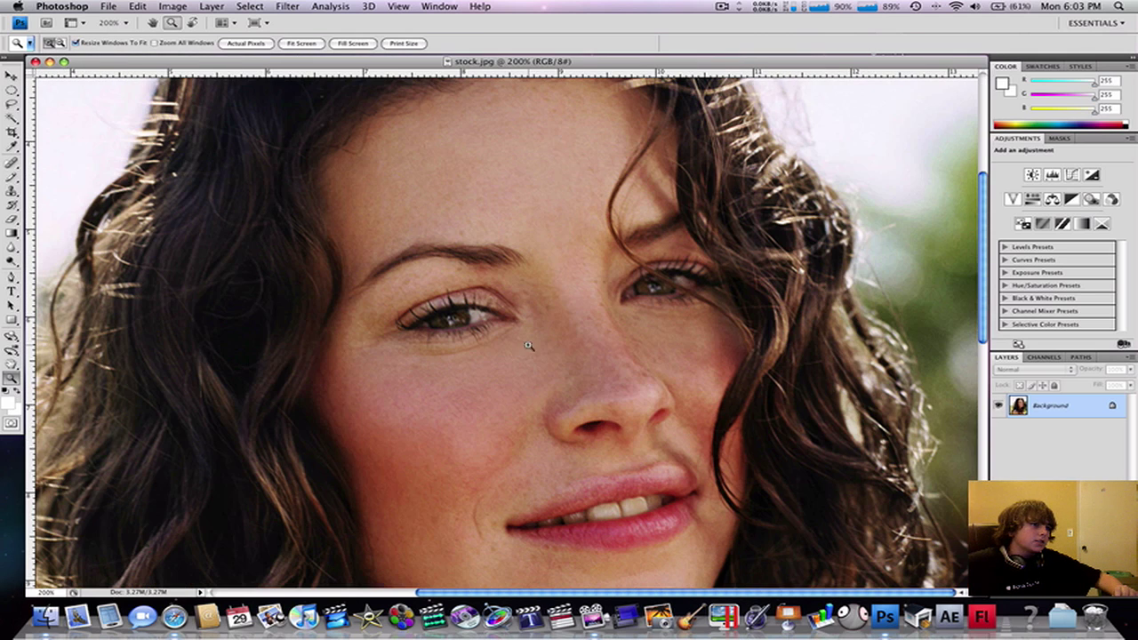
key(alt)
alt+click(622, 373)
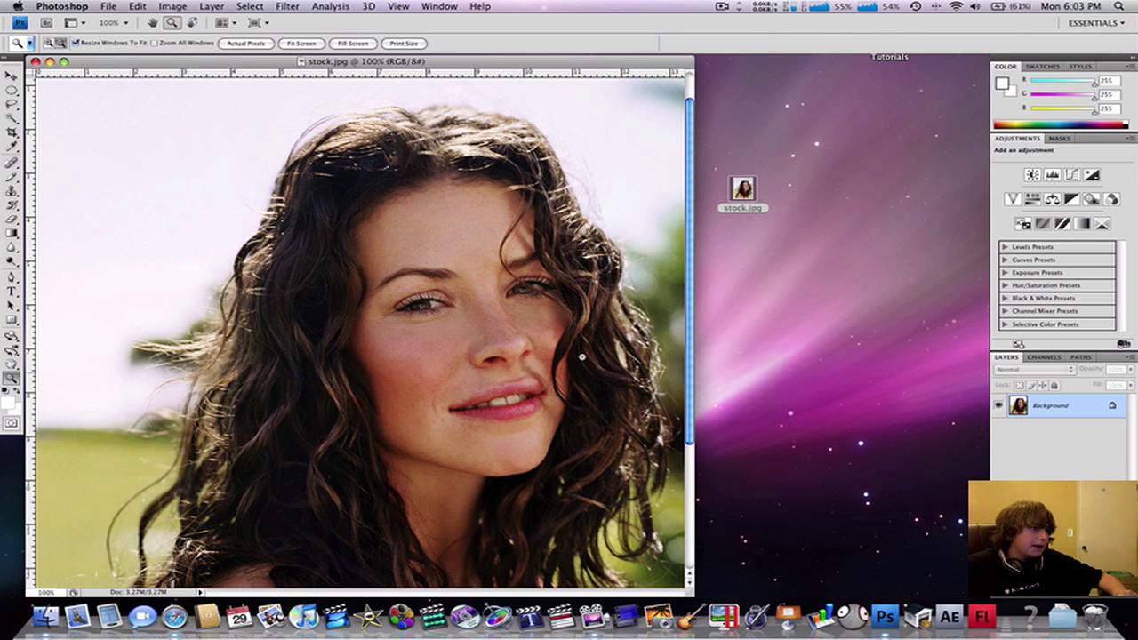
click(495, 347)
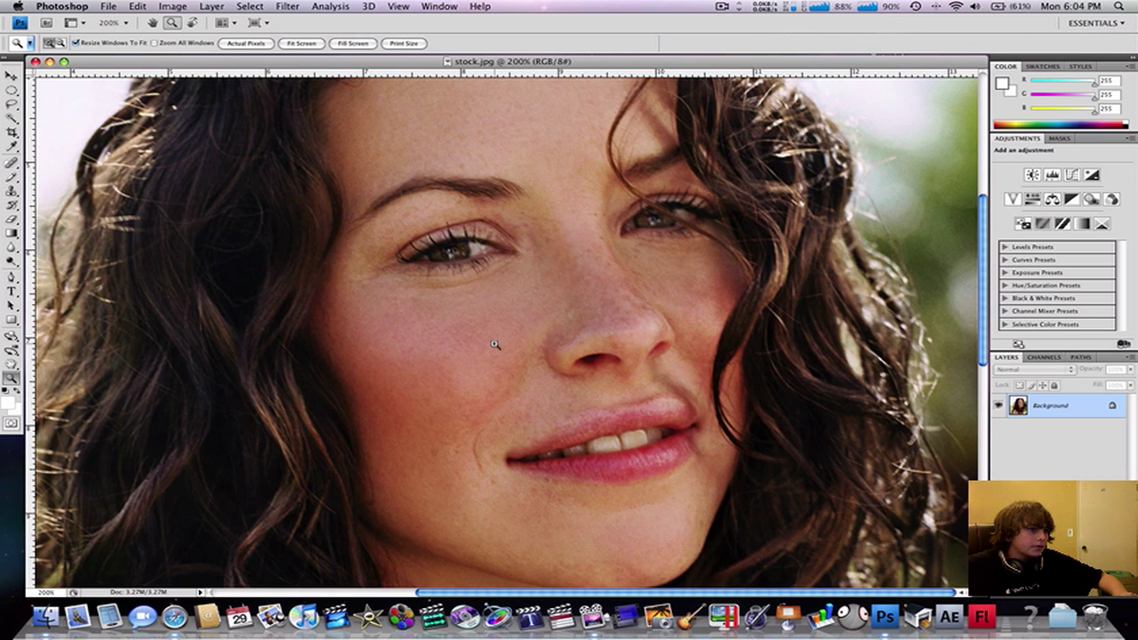
alt+click(495, 345)
alt+click(493, 342)
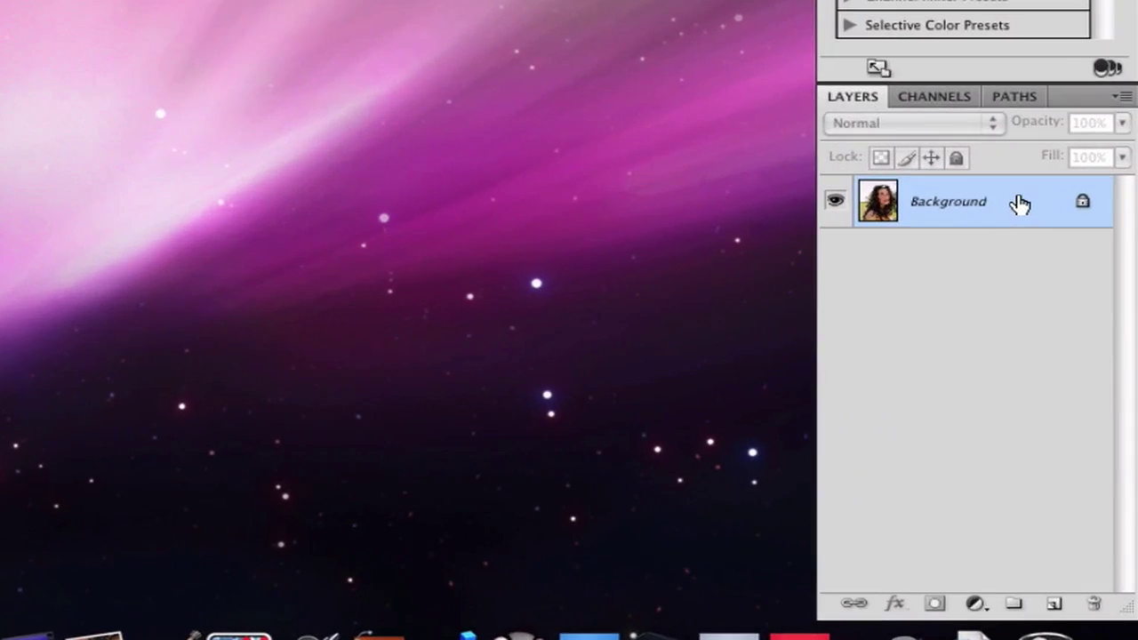
- Duplicate the Background layer as Background copy and bring up the Filter > Blur list
drag(1106, 484, 1053, 604)
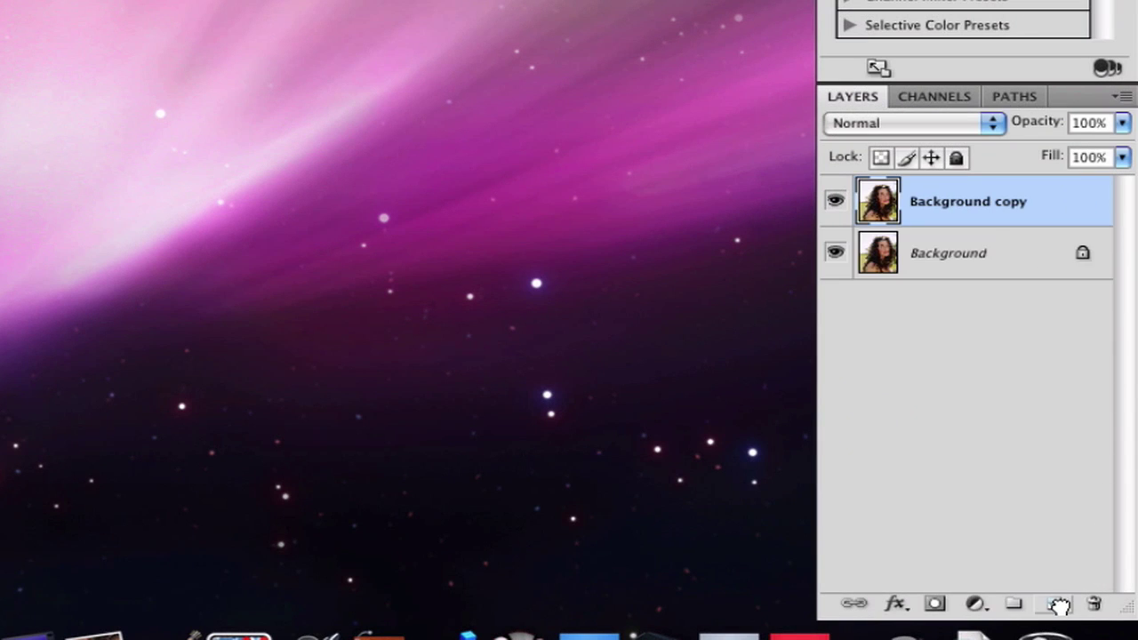
click(835, 253)
click(836, 252)
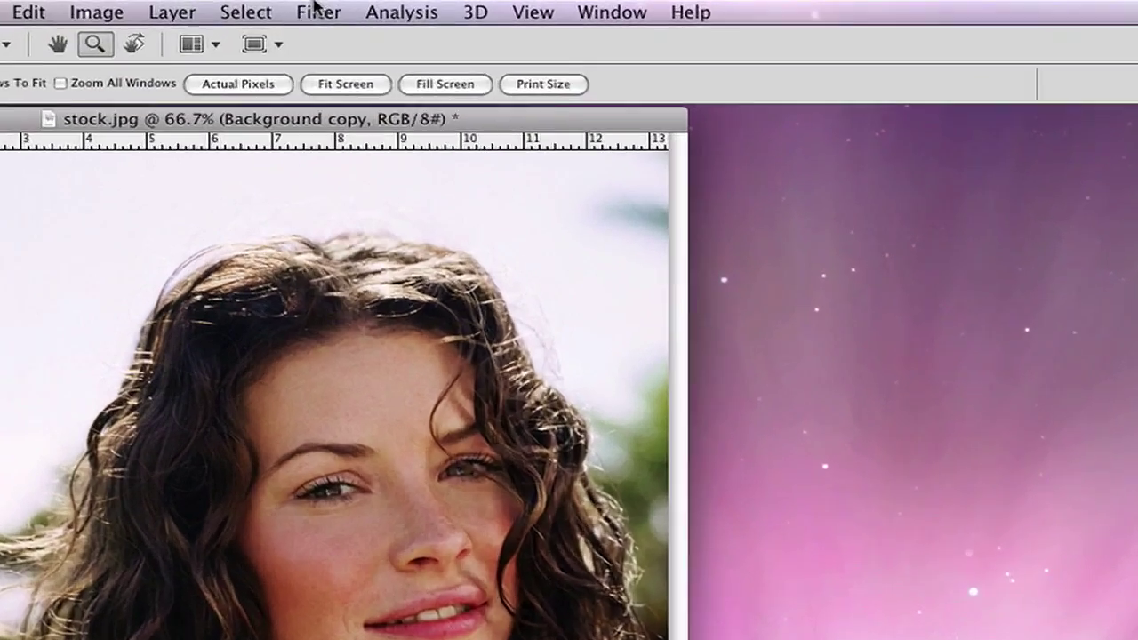
click(303, 6)
mouse_move(361, 119)
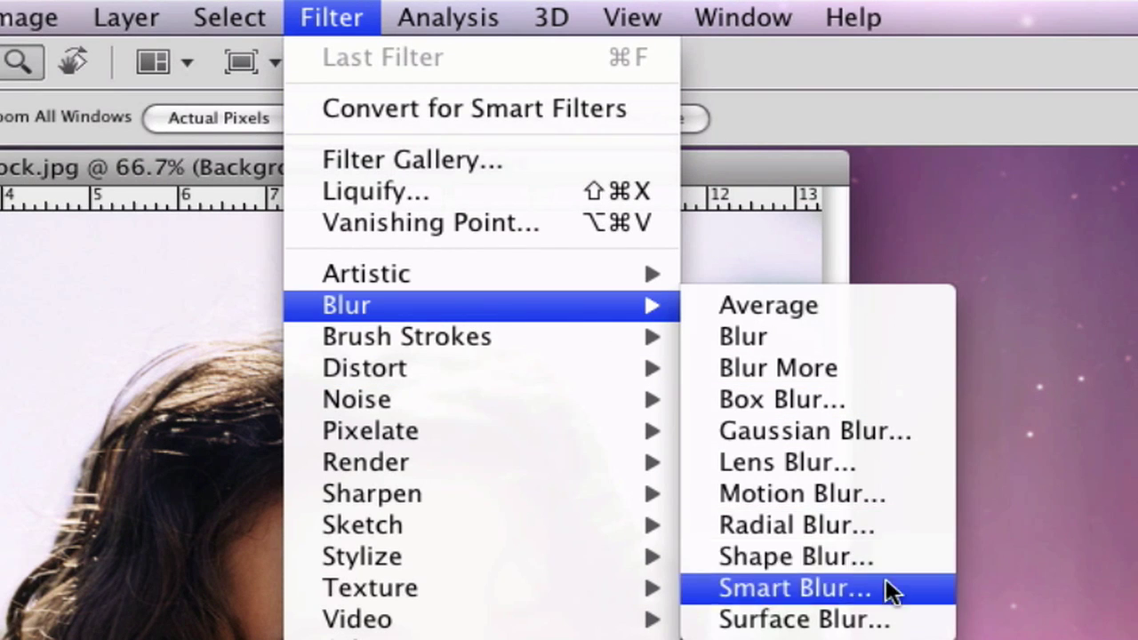
- Apply Surface Blur to Background copy at Radius 6 pixels and Threshold 17 levels
click(860, 622)
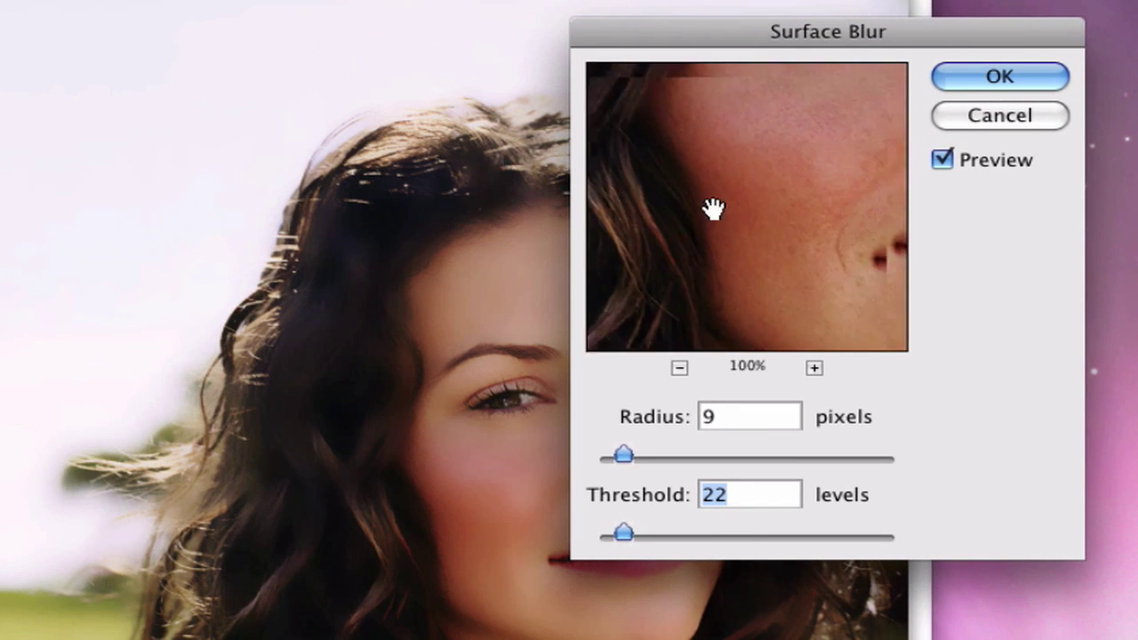
drag(714, 209, 655, 216)
drag(706, 157, 741, 214)
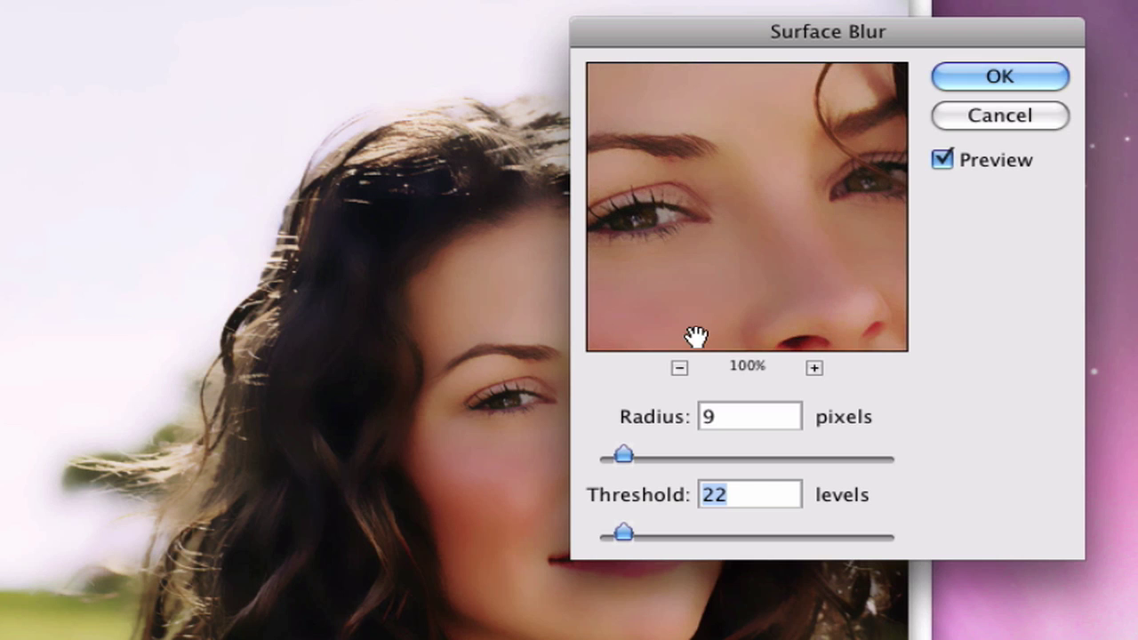
drag(614, 454, 608, 456)
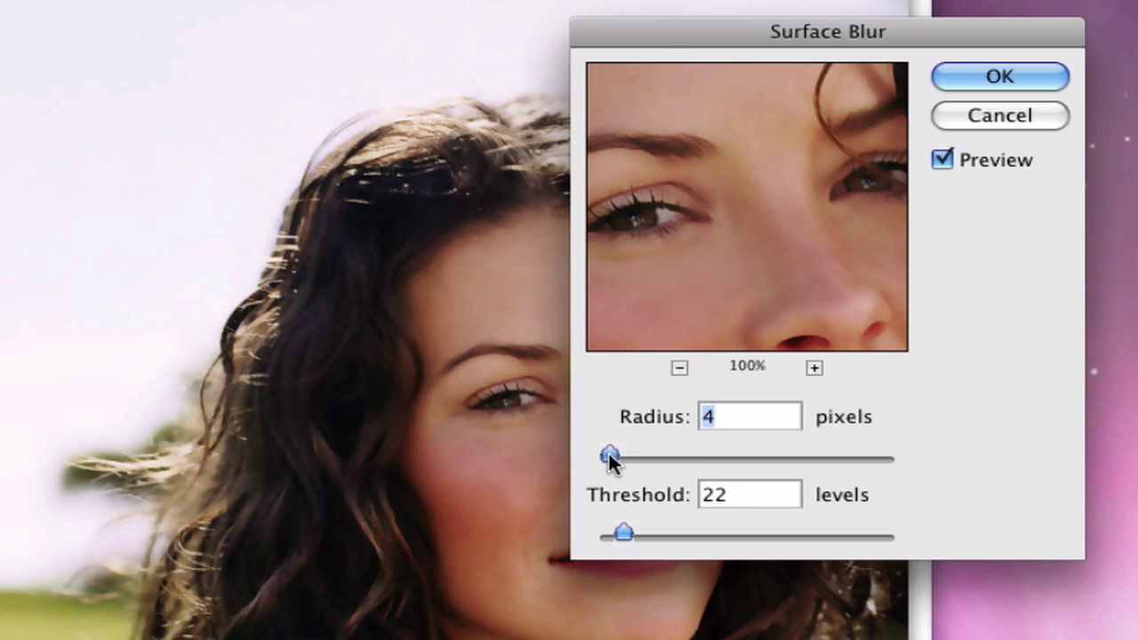
drag(622, 533, 642, 535)
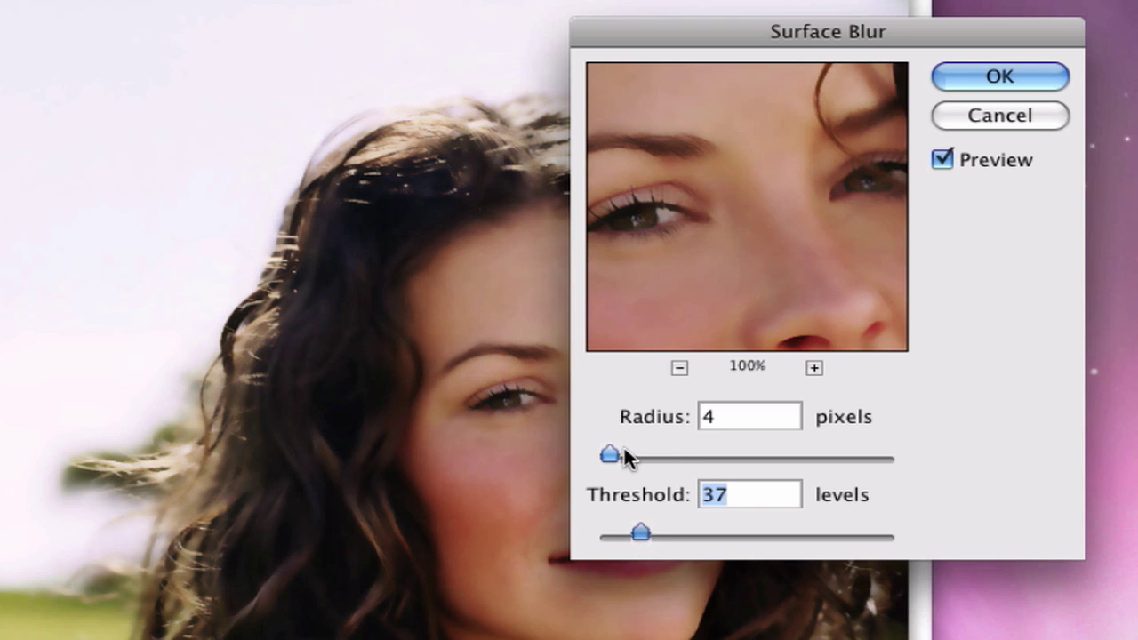
drag(611, 455, 612, 459)
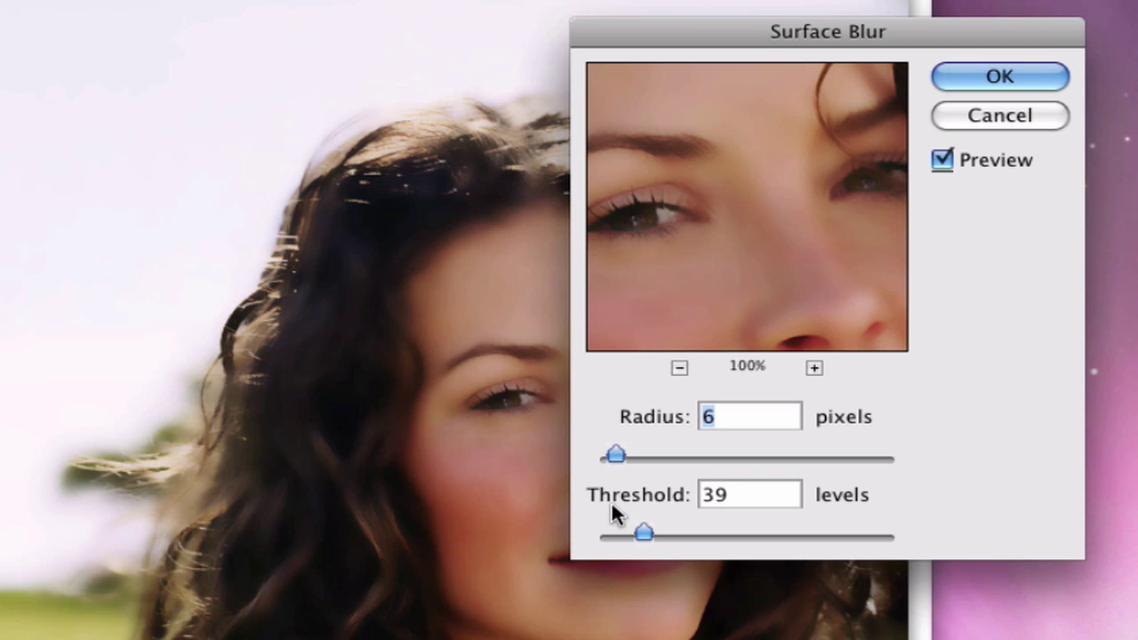
drag(642, 531, 615, 525)
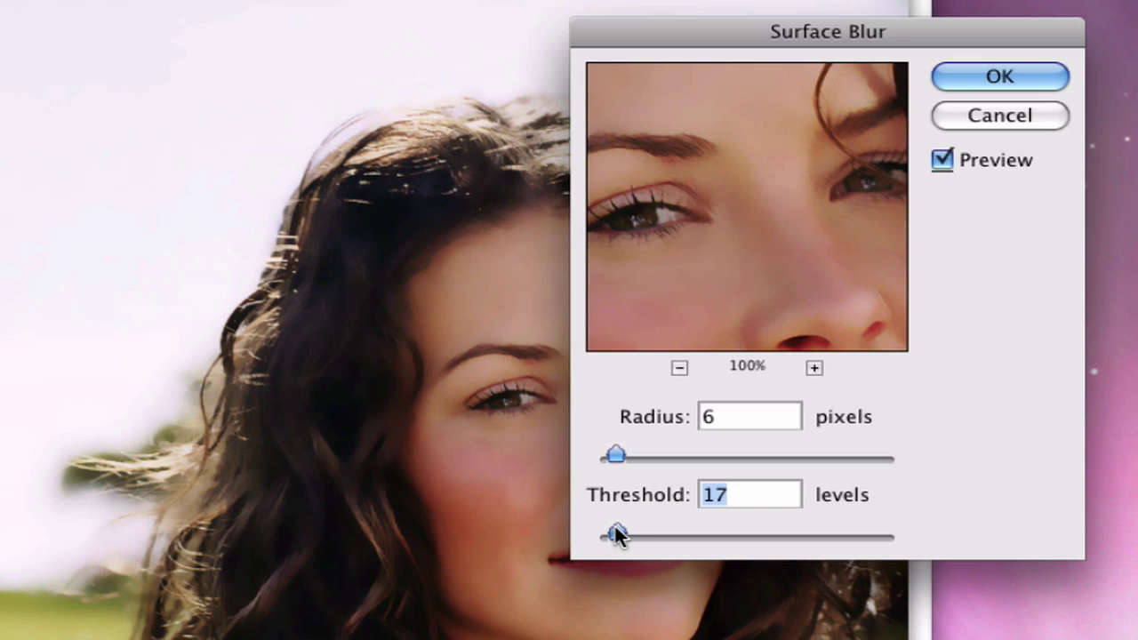
click(999, 77)
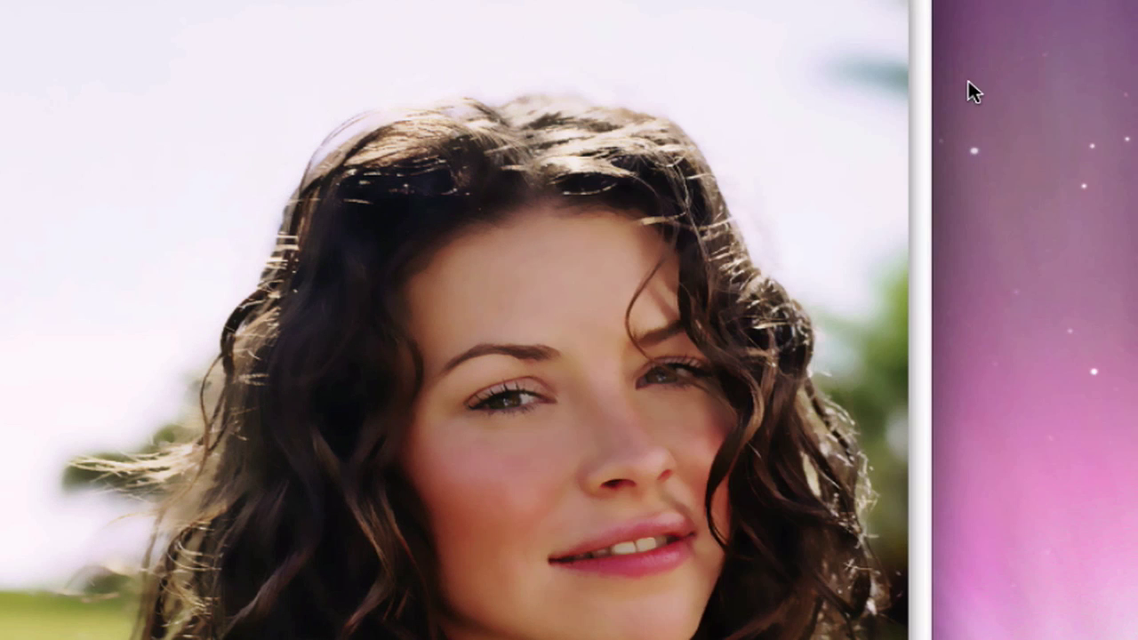
click(541, 454)
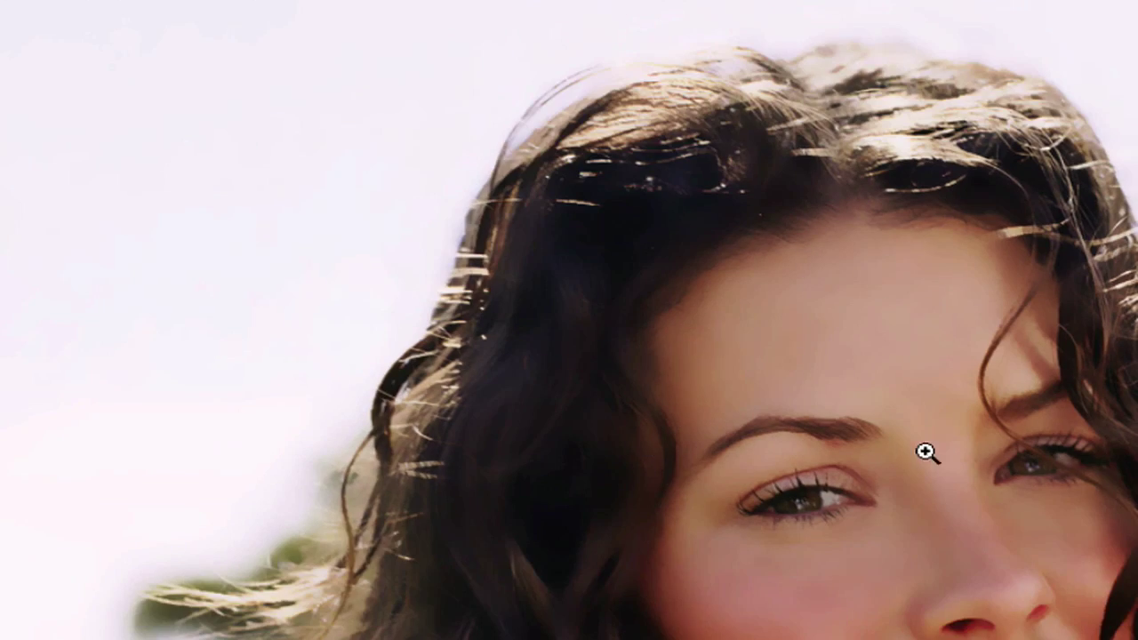
click(963, 504)
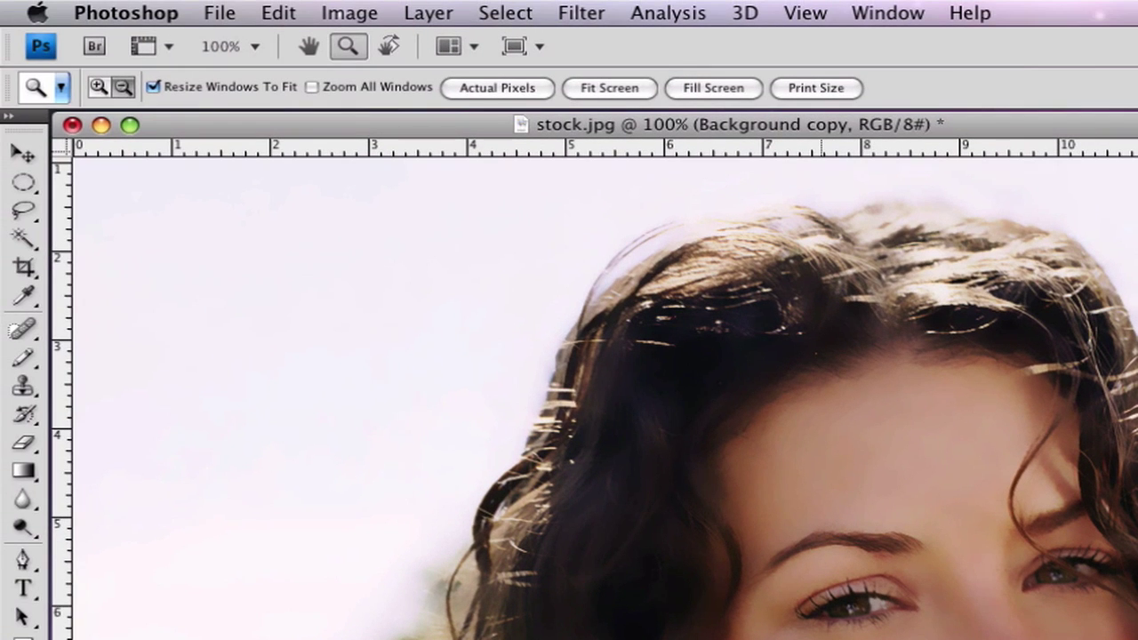
key(alt)
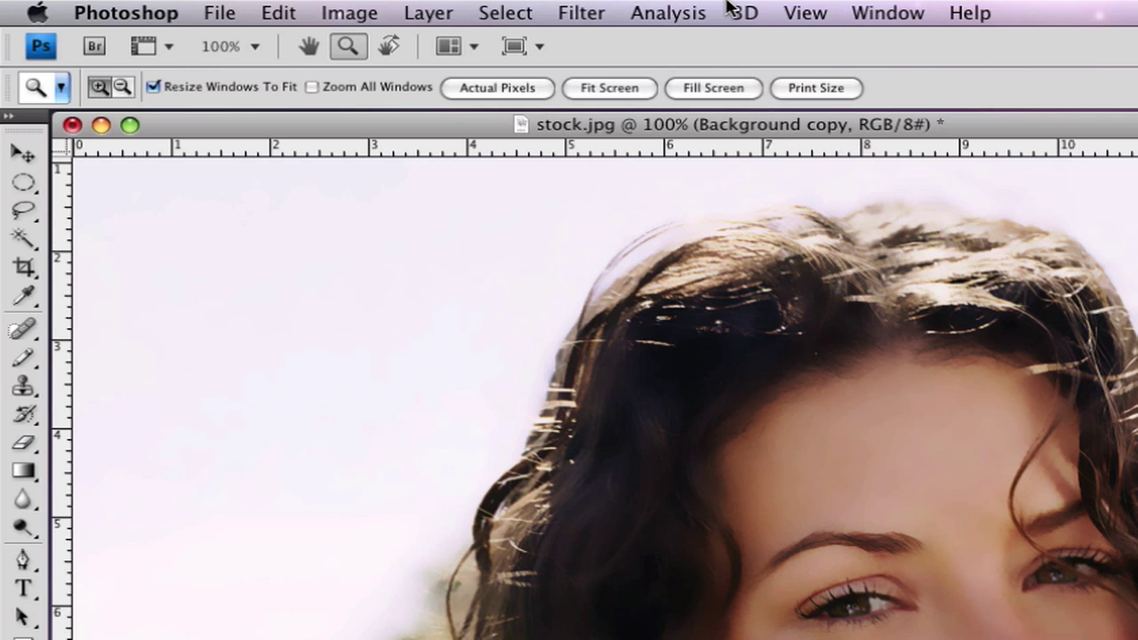
- Choose Filter > Blur > Smart Blur and frame its preview on the eyes
click(601, 13)
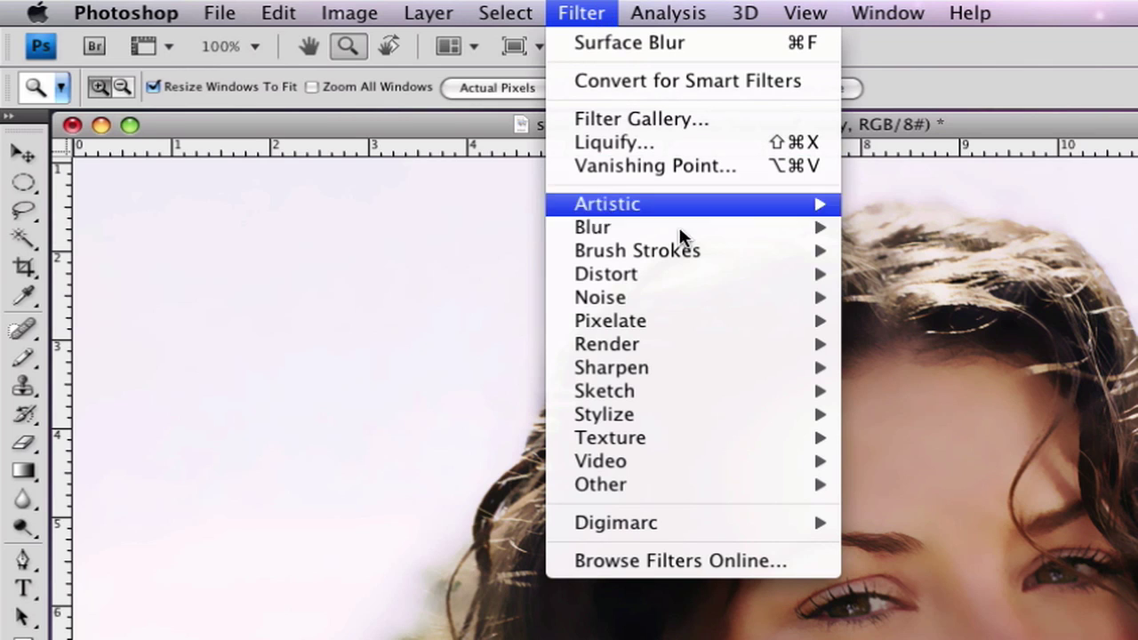
mouse_move(677, 230)
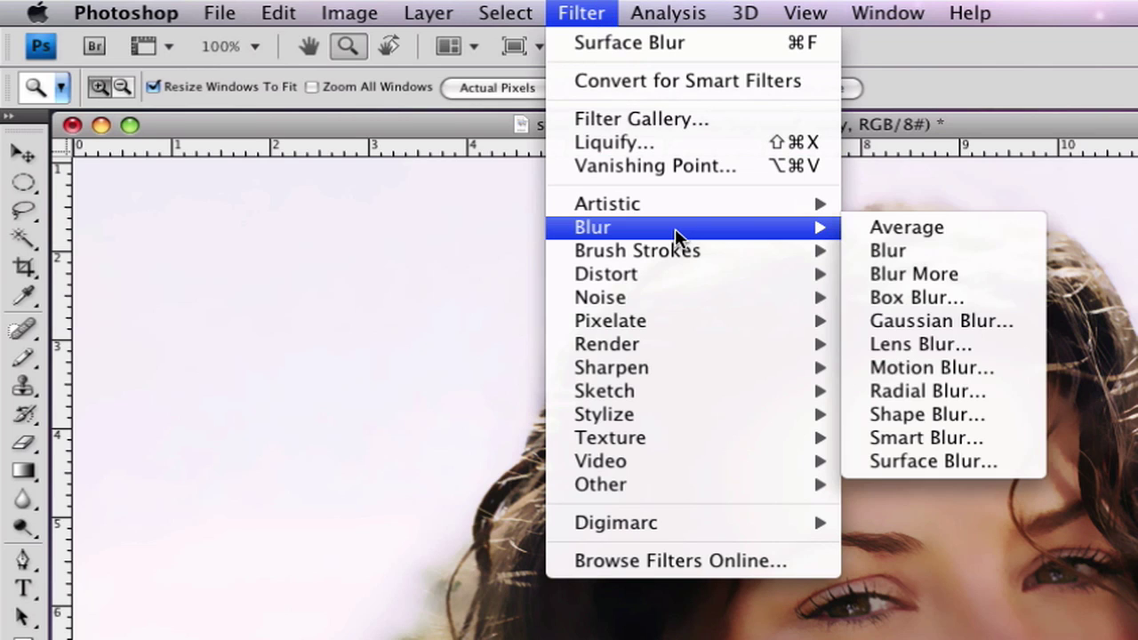
click(931, 437)
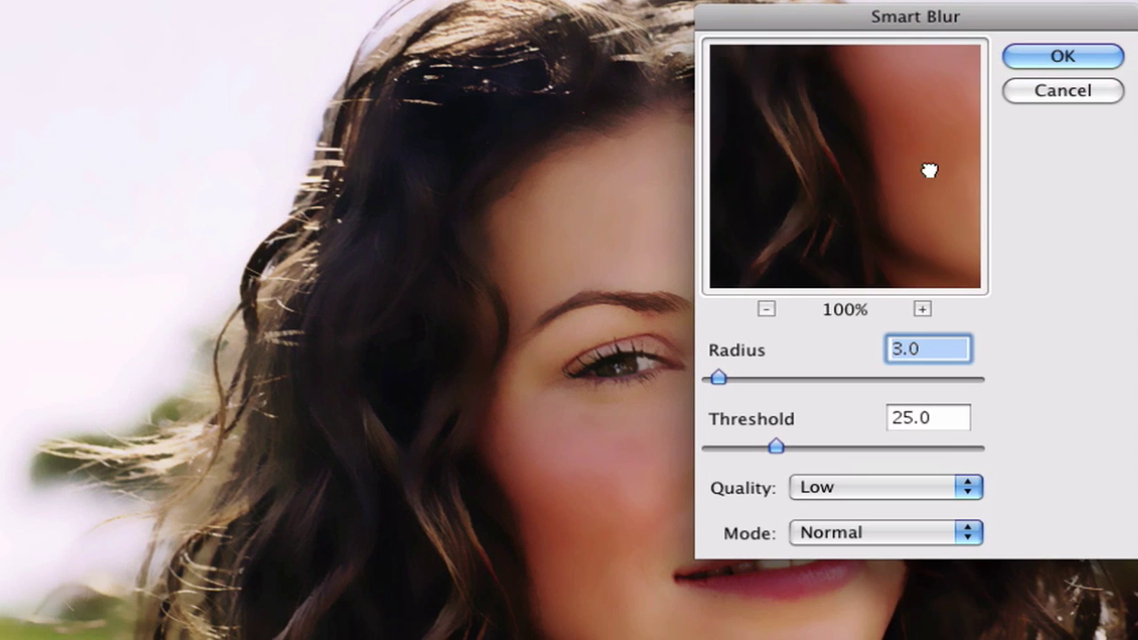
drag(929, 169, 729, 356)
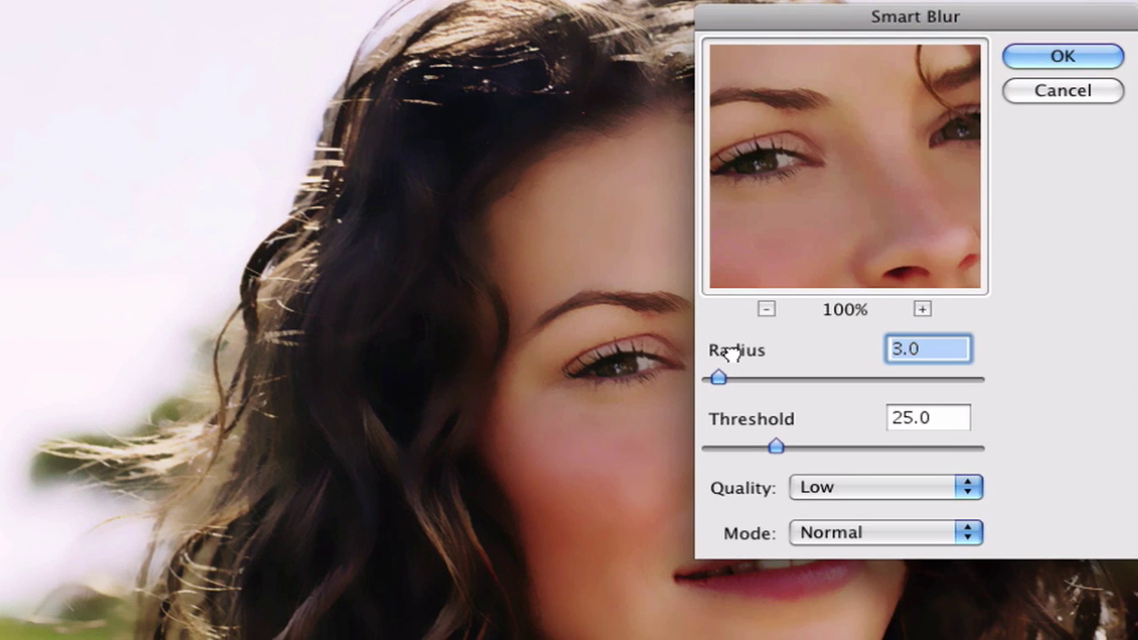
drag(802, 213, 782, 228)
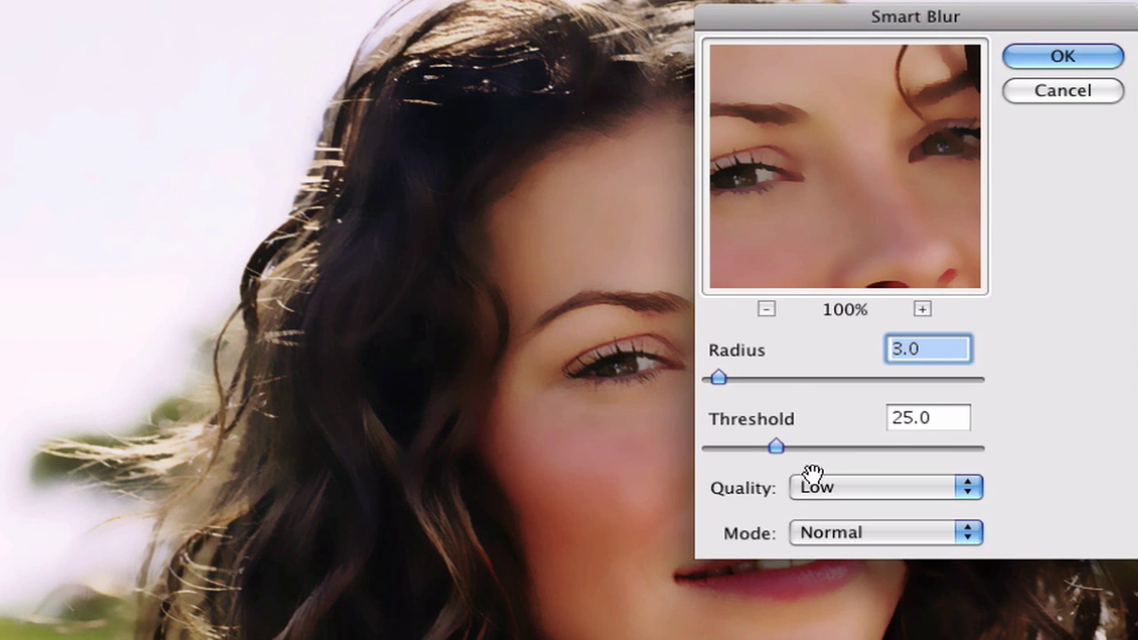
- Set the Smart Blur Radius and Threshold both to 0.1 and apply it
drag(776, 446, 741, 472)
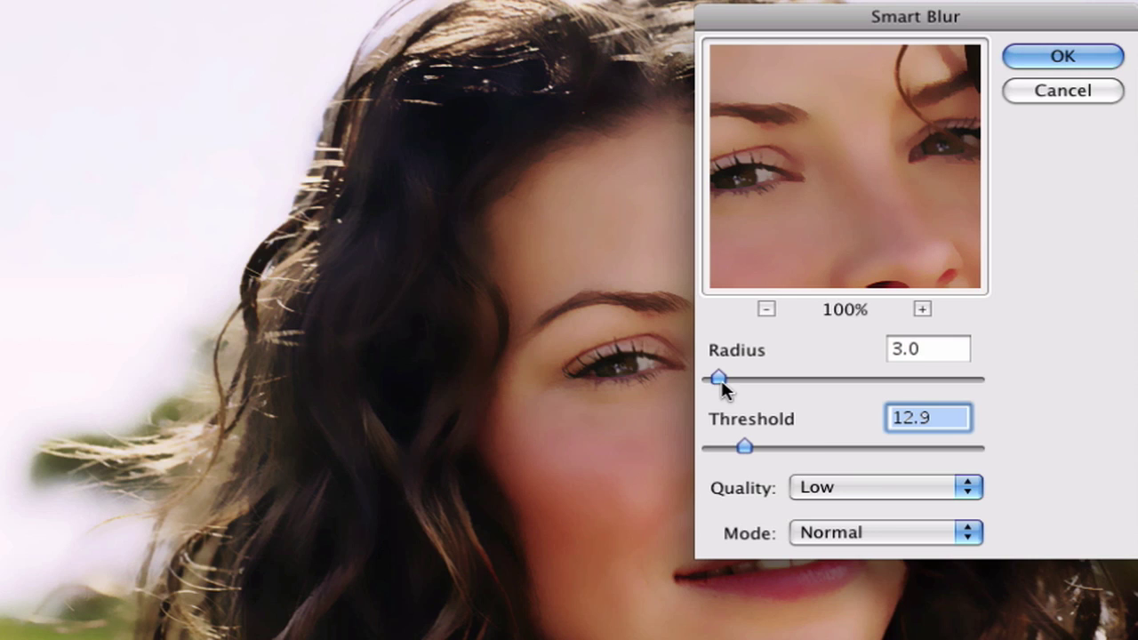
drag(721, 385, 711, 384)
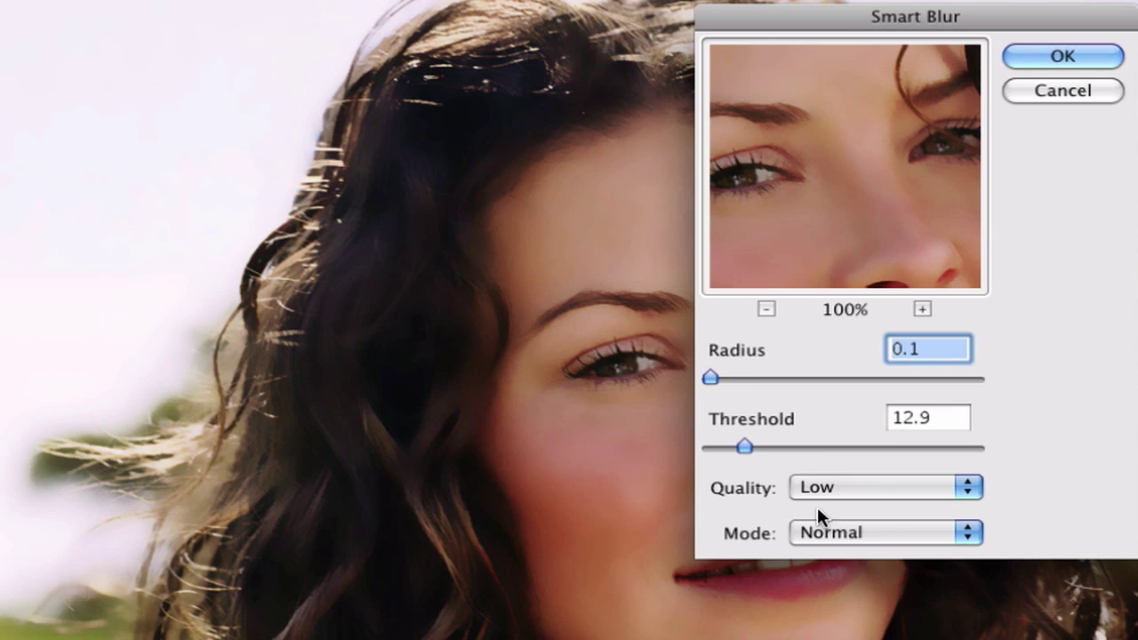
drag(747, 448, 708, 447)
click(710, 378)
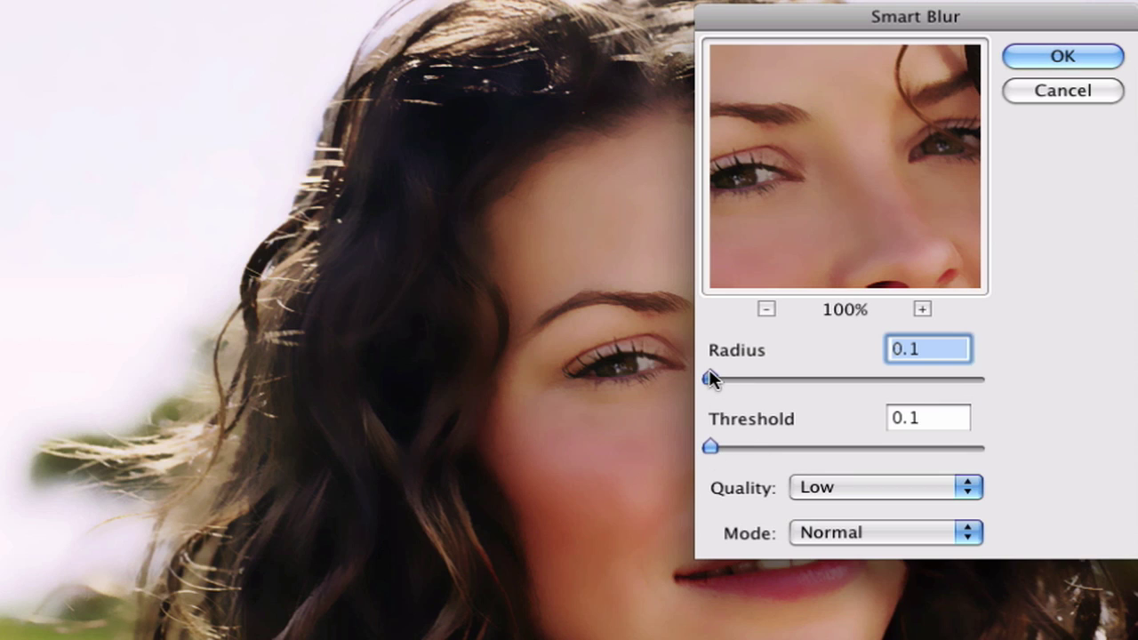
click(711, 446)
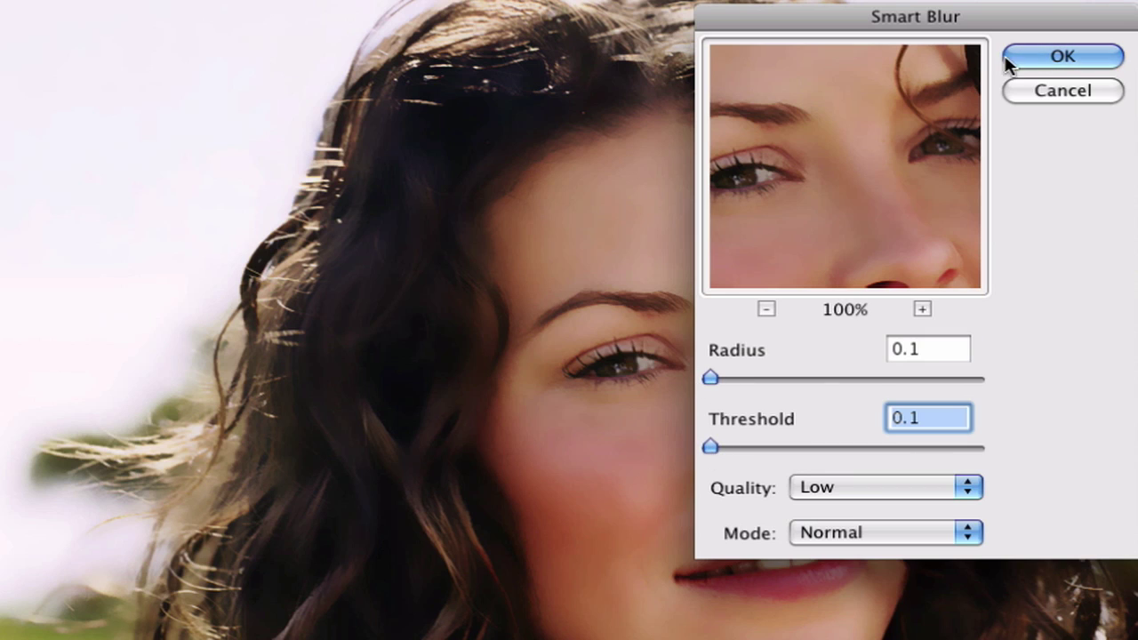
click(1040, 57)
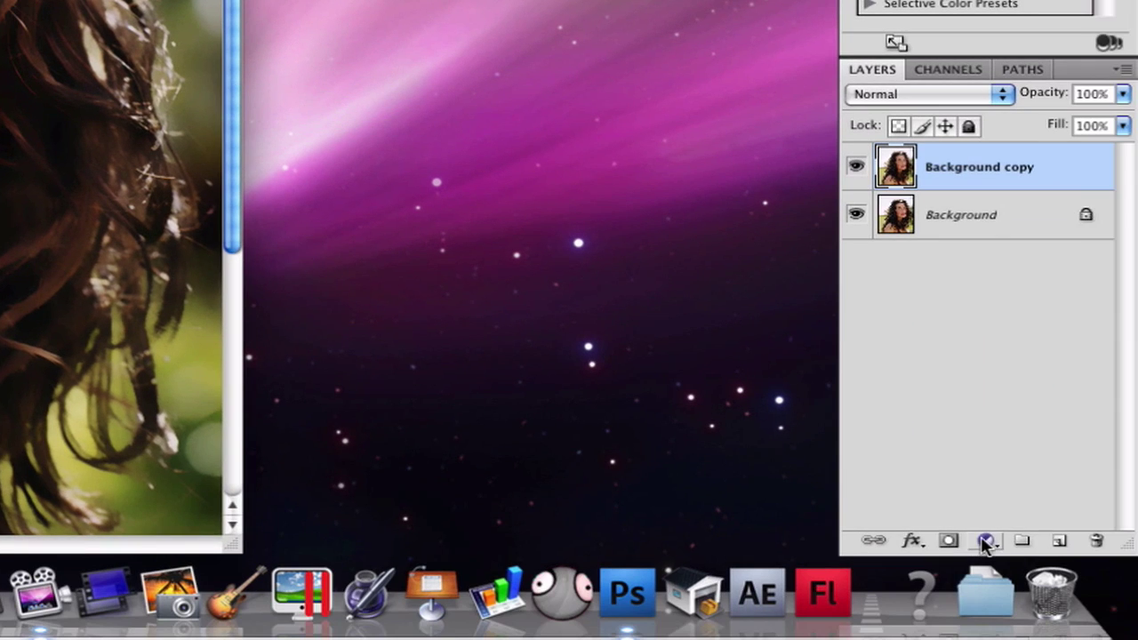
click(984, 541)
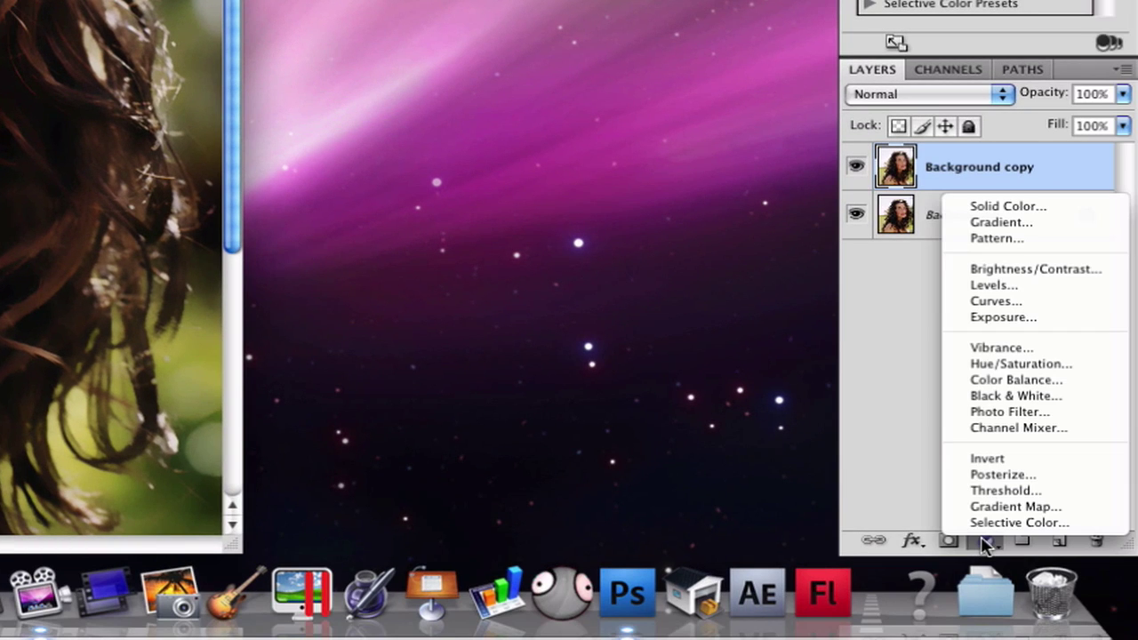
- Add a Brightness/Contrast adjustment layer set to Brightness -1 and Contrast 13
click(1034, 266)
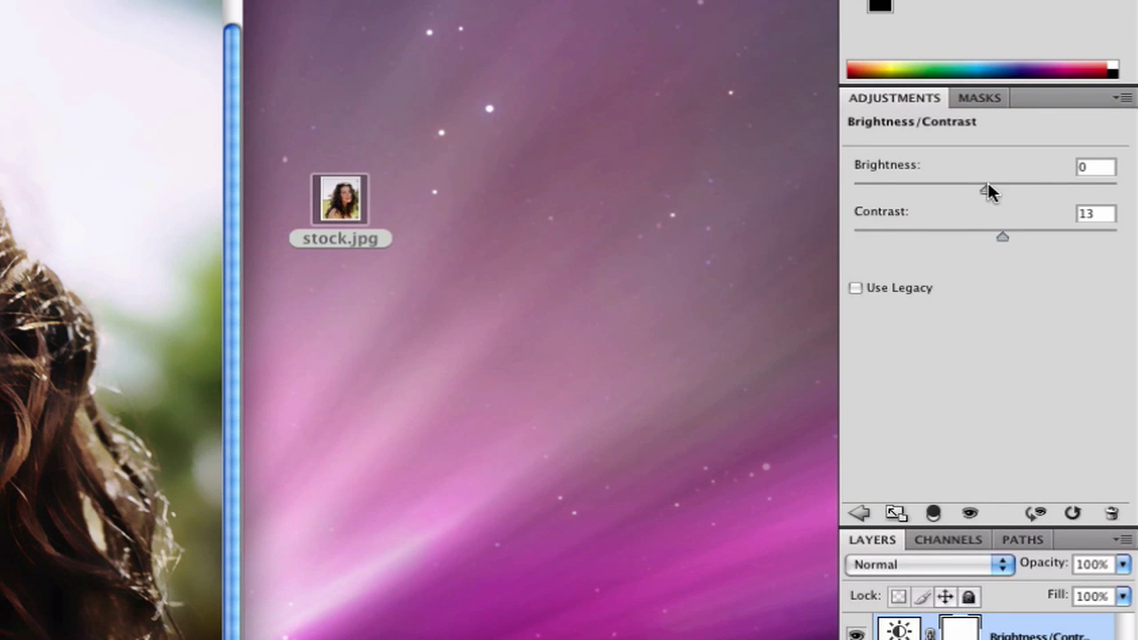
mouse_move(987, 184)
mouse_down()
mouse_move(968, 190)
mouse_move(990, 193)
mouse_up()
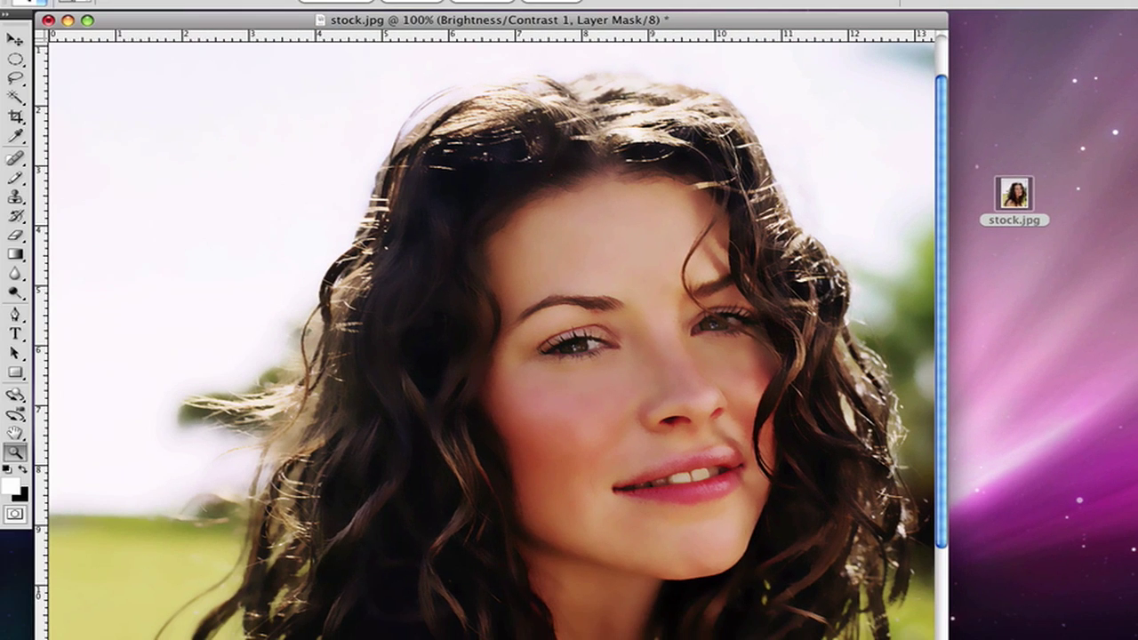
- Erase the blur on Background copy over the eyebrow and left hair, then view at 100%
key(alt+bracketleft)
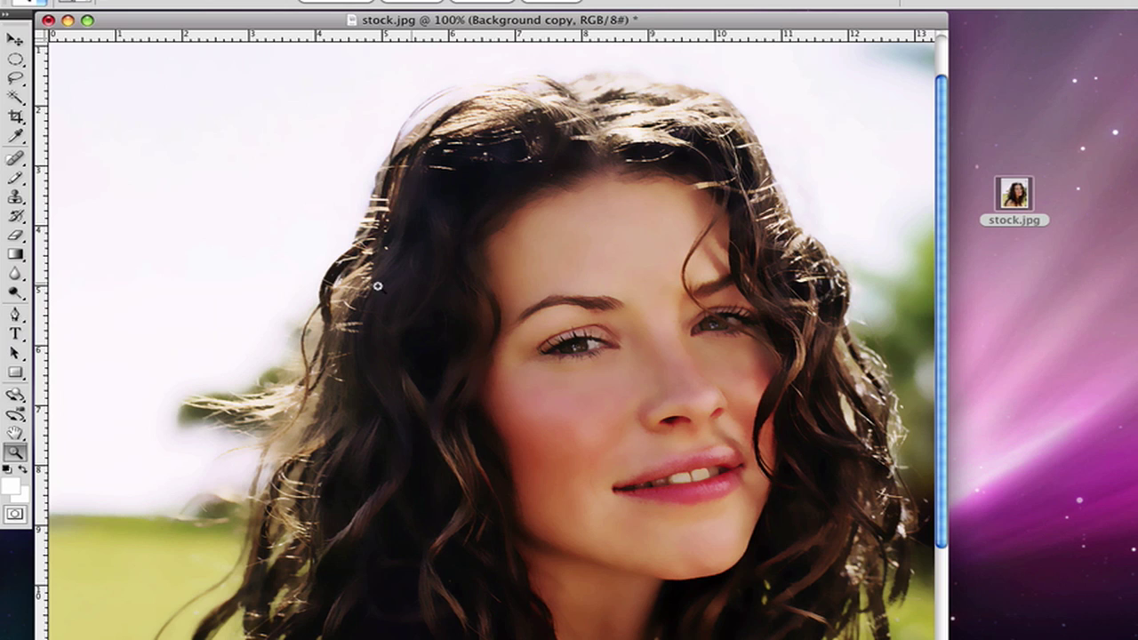
click(15, 234)
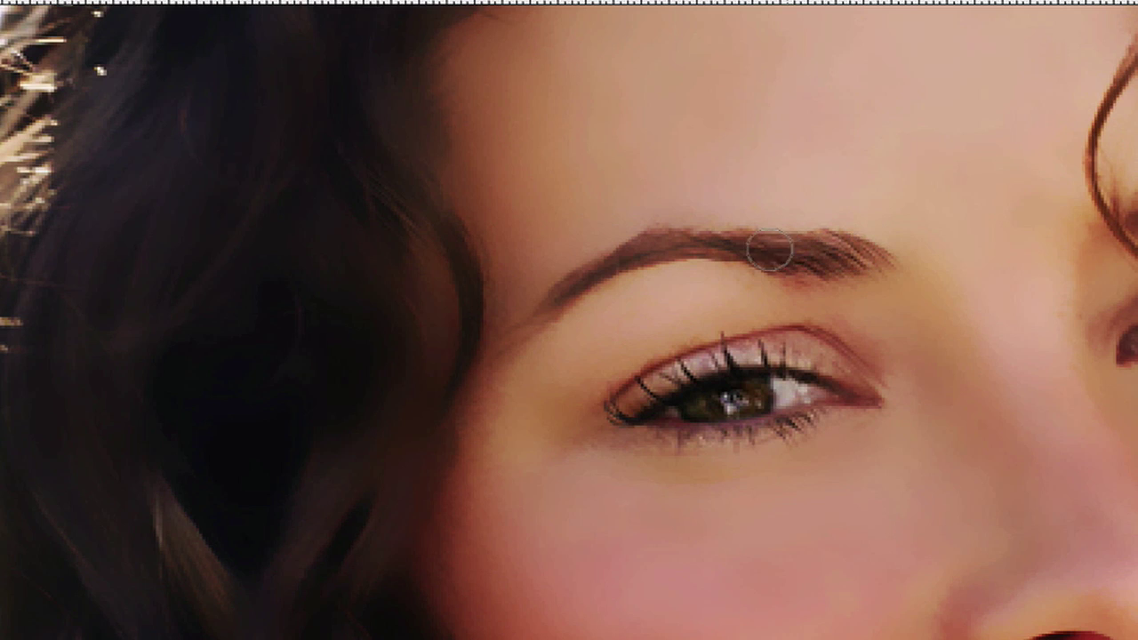
mouse_move(734, 248)
mouse_down()
mouse_move(623, 255)
mouse_move(566, 300)
mouse_up()
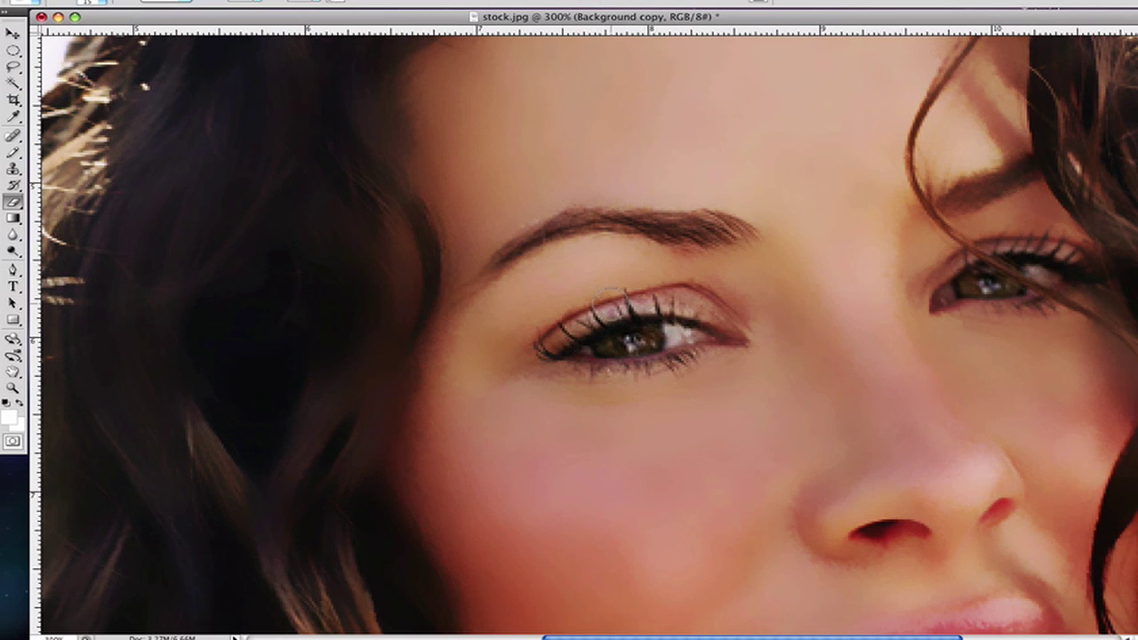
mouse_move(282, 320)
mouse_down()
mouse_move(314, 314)
mouse_move(299, 221)
mouse_move(307, 341)
mouse_move(331, 205)
mouse_move(366, 297)
mouse_up()
key(z)
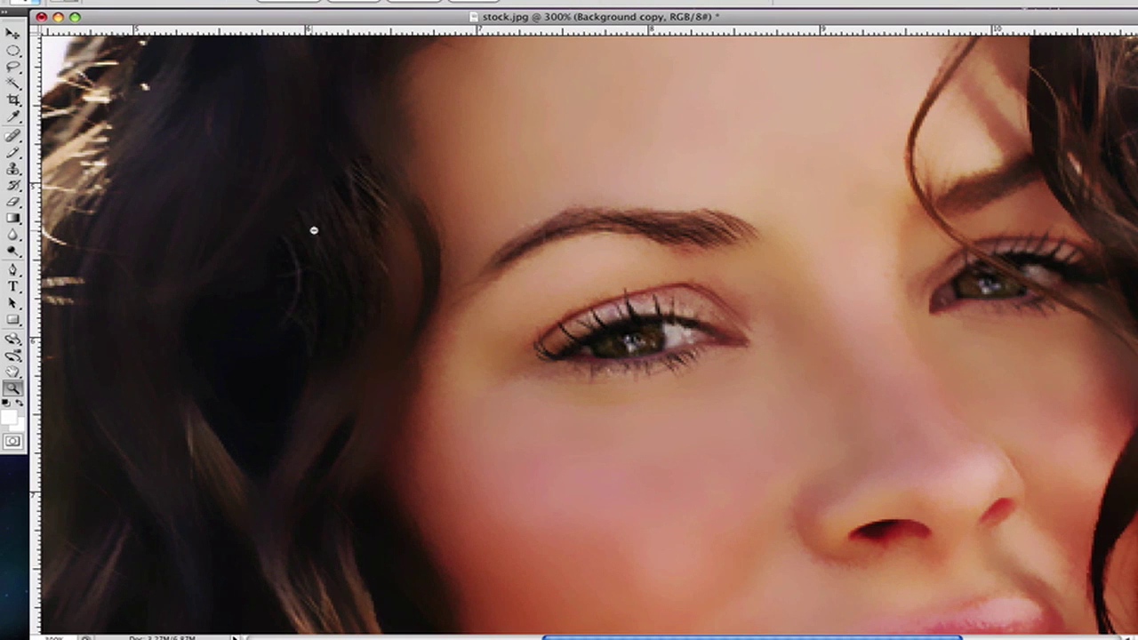
alt+click(313, 231)
alt+click(724, 353)
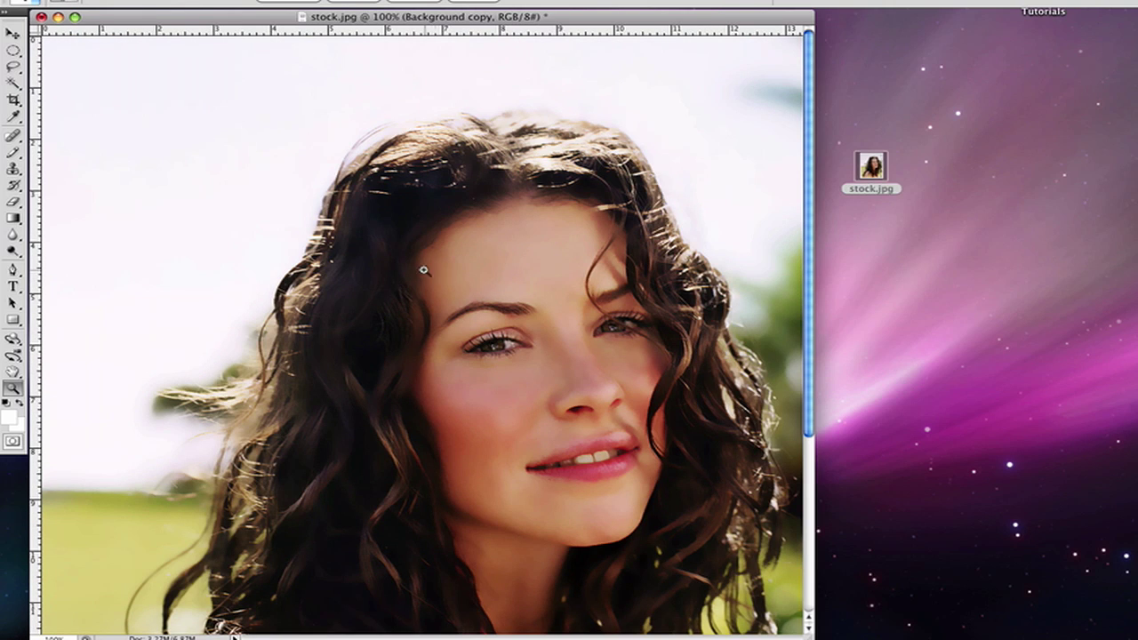
- Erase the blur from the lower-left hair on Background copy using a larger eraser brush
click(13, 202)
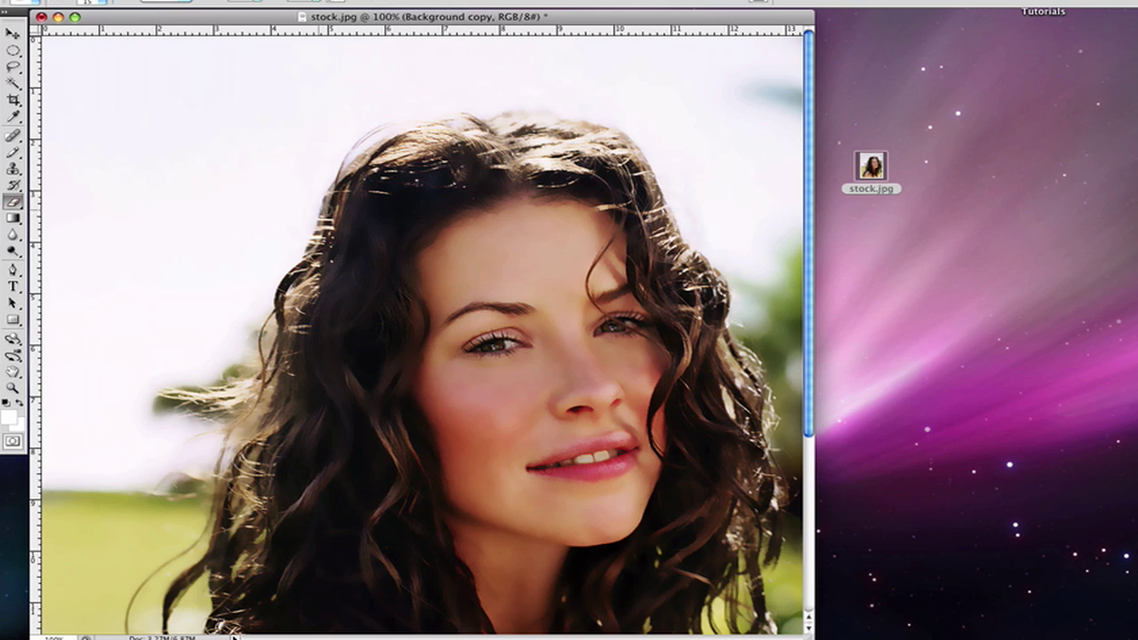
key(bracketright)
key(bracketright)
key(bracketright)
key(bracketright)
key(bracketright)
key(bracketright)
key(bracketright)
key(bracketright)
key(bracketright)
key(bracketright)
key(bracketright)
key(bracketright)
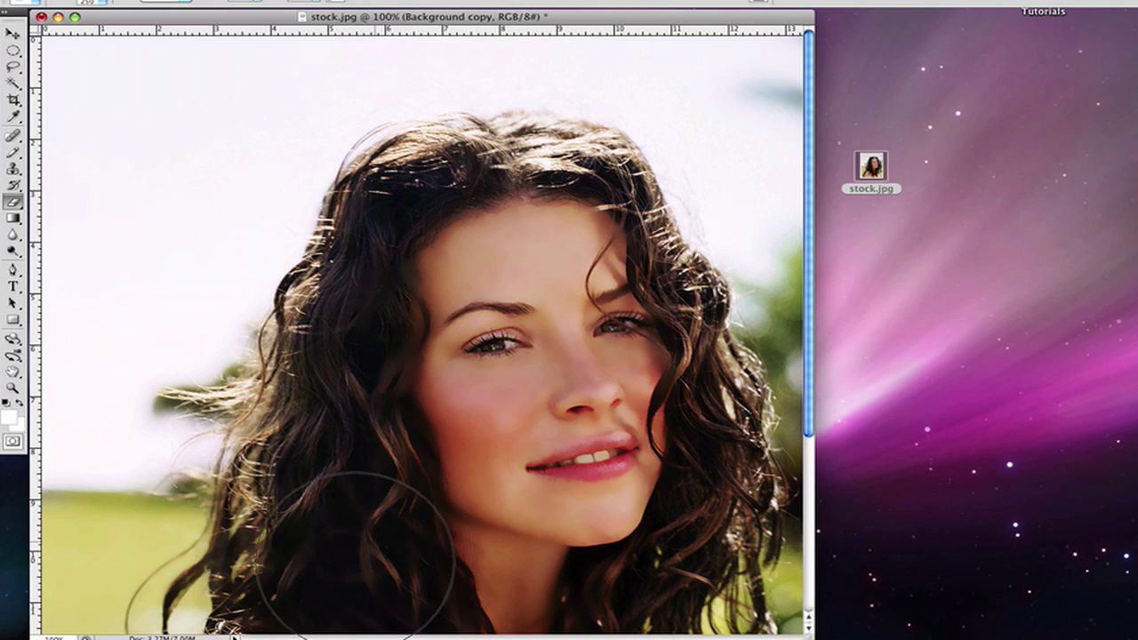
mouse_move(355, 569)
mouse_down()
mouse_move(344, 609)
mouse_move(359, 631)
mouse_move(403, 612)
mouse_move(385, 637)
mouse_move(380, 581)
mouse_move(355, 584)
mouse_move(339, 462)
mouse_up()
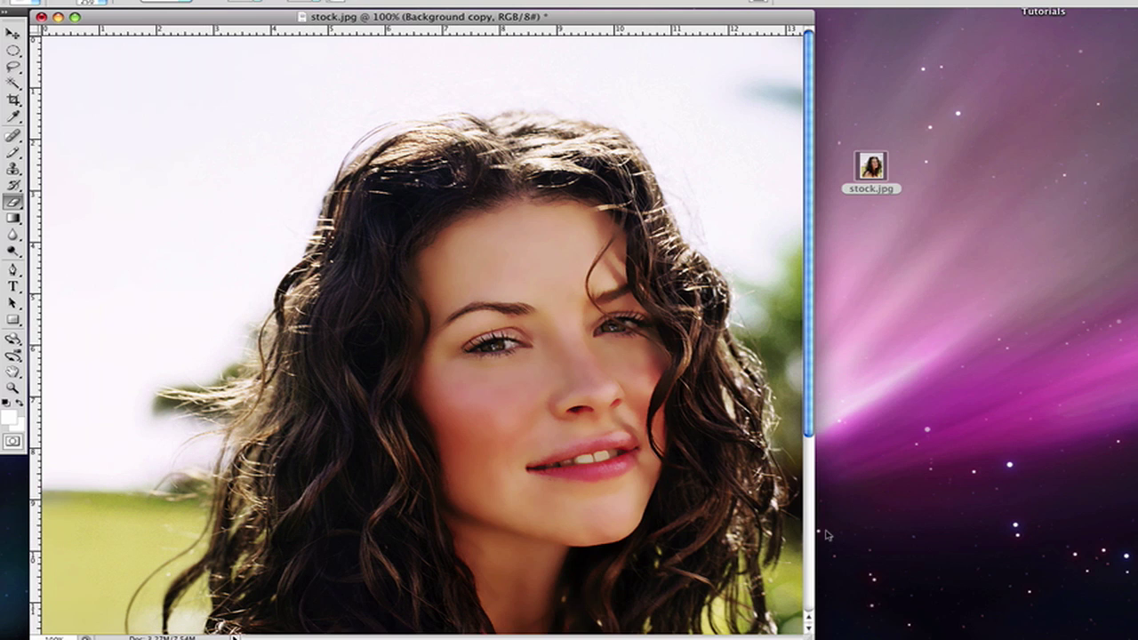
key(bracketleft)
key(bracketleft)
key(bracketleft)
key(bracketleft)
key(bracketleft)
key(bracketleft)
key(bracketleft)
key(bracketleft)
key(bracketleft)
- At 300% on the mouth, erase the blur from both lips with a smaller brush
key(z)
double_click(698, 484)
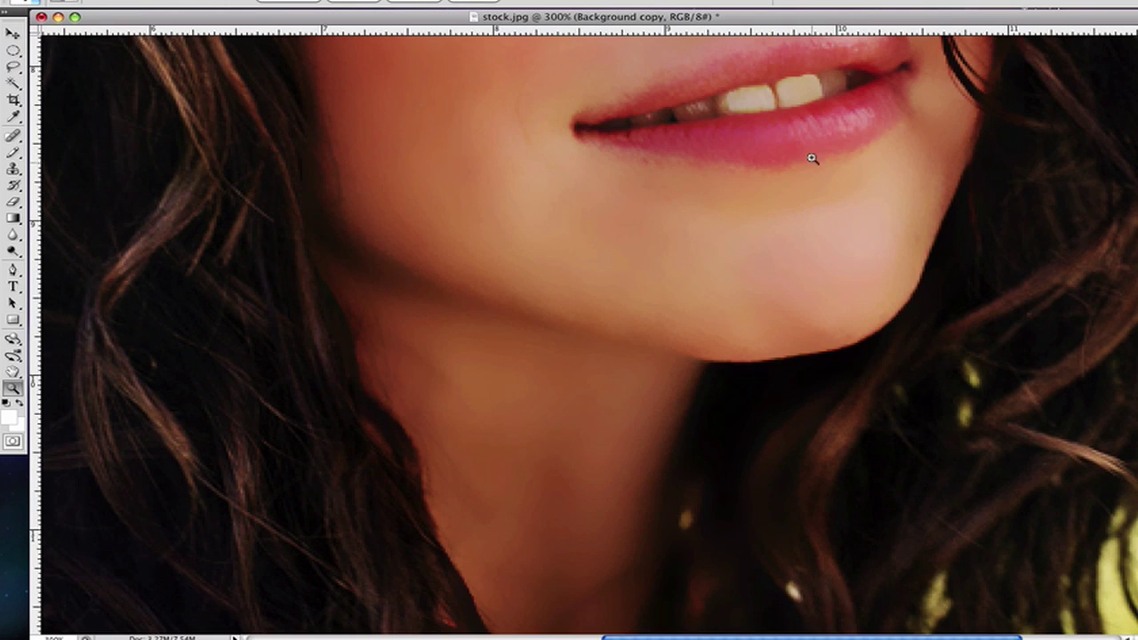
scroll(811, 158, up, 5)
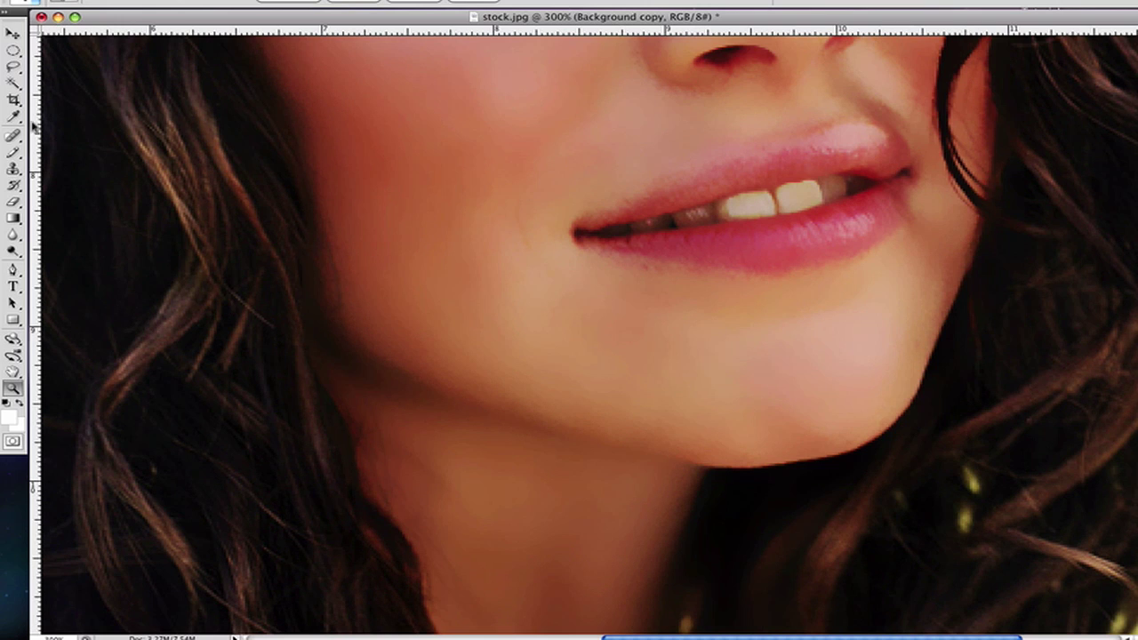
click(13, 203)
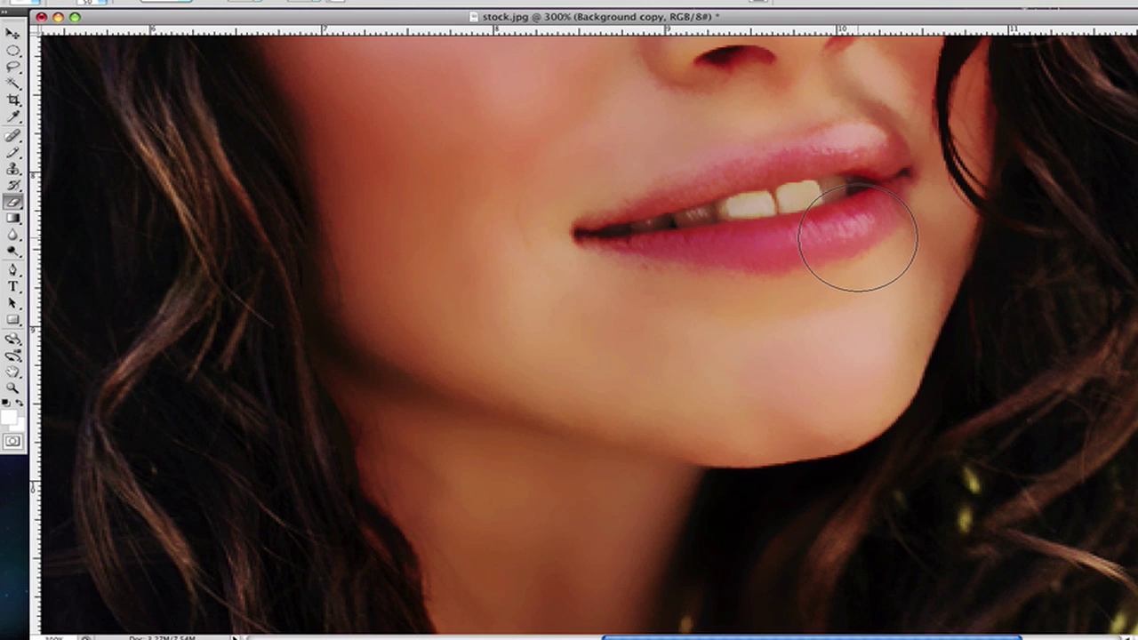
key(bracketleft)
key(bracketleft)
key(bracketleft)
key(bracketleft)
key(bracketleft)
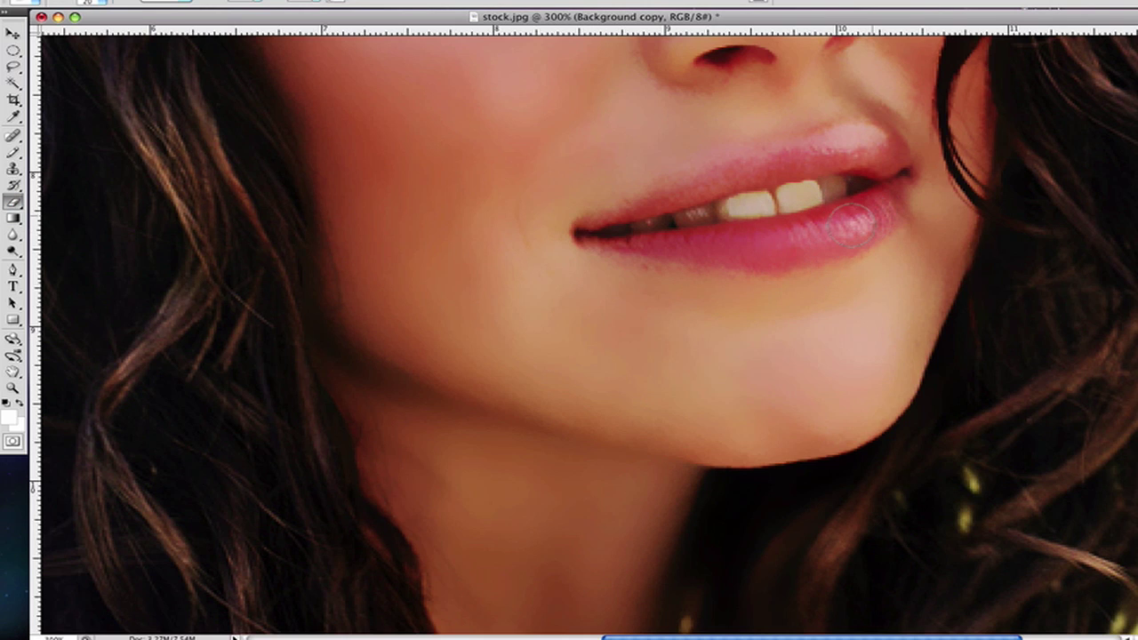
mouse_move(763, 232)
mouse_down()
mouse_move(695, 234)
mouse_move(831, 244)
mouse_move(876, 222)
mouse_move(840, 216)
mouse_move(807, 241)
mouse_move(878, 140)
mouse_move(800, 160)
mouse_up()
mouse_move(716, 174)
mouse_down()
mouse_move(621, 222)
mouse_move(751, 222)
mouse_move(802, 202)
mouse_up()
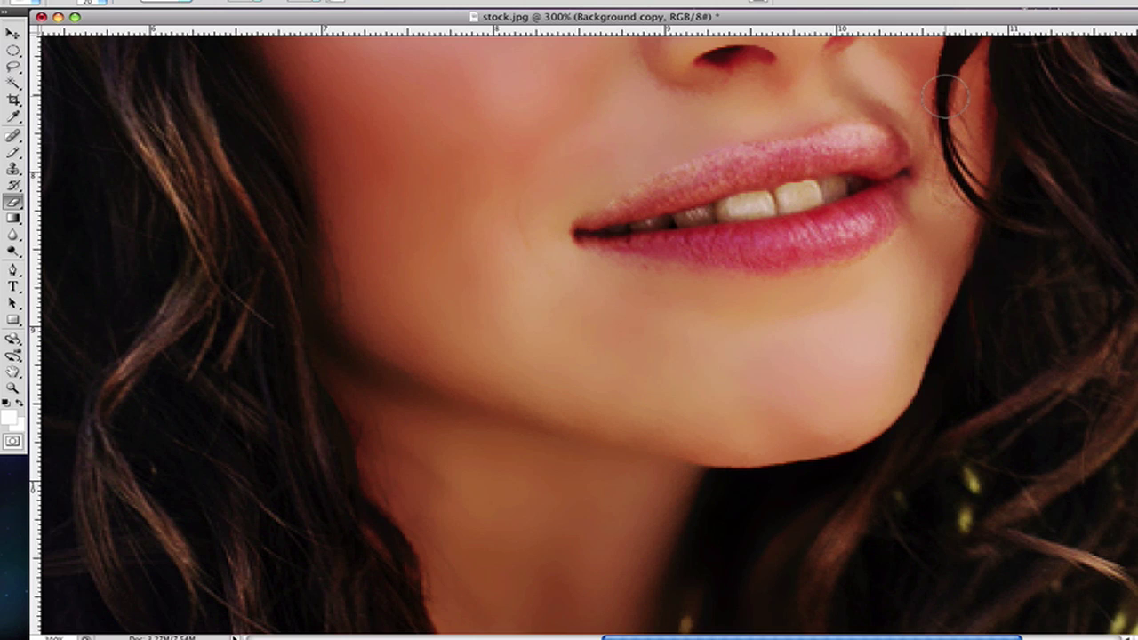
key(z)
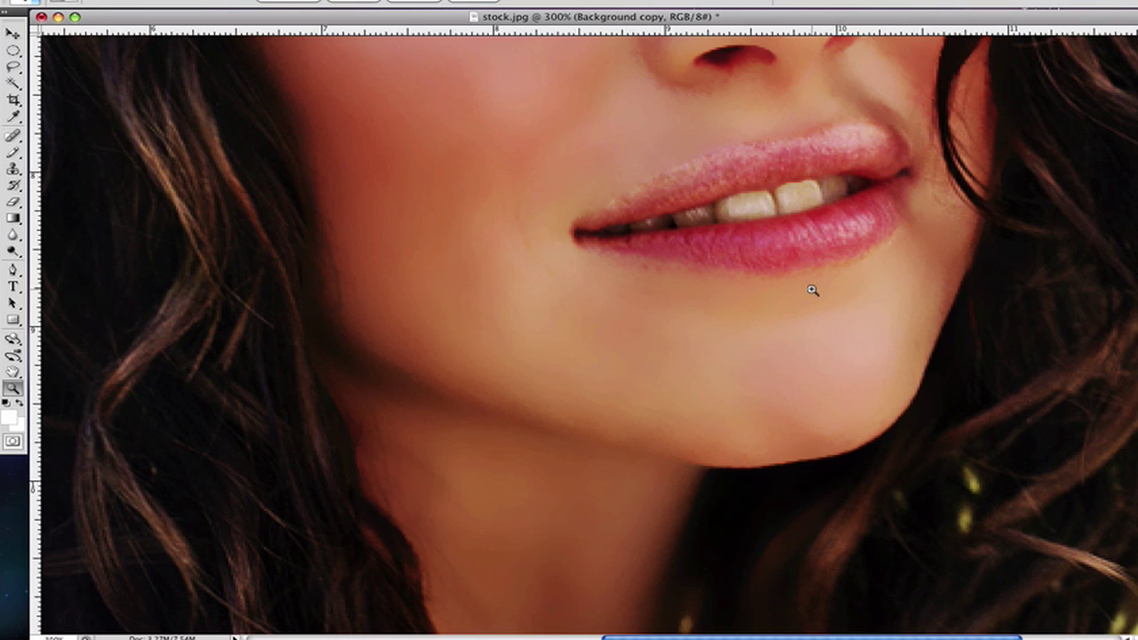
key(super+alt+0)
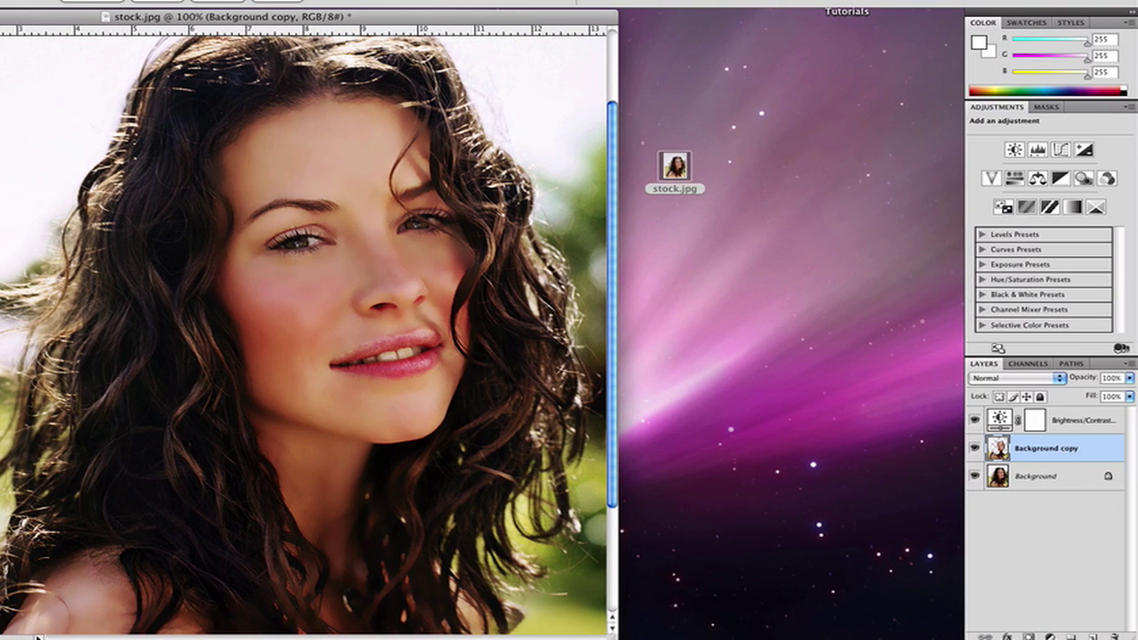
- Lower Background copy's opacity to about 64% and select it together with Brightness/Contrast
click(1130, 379)
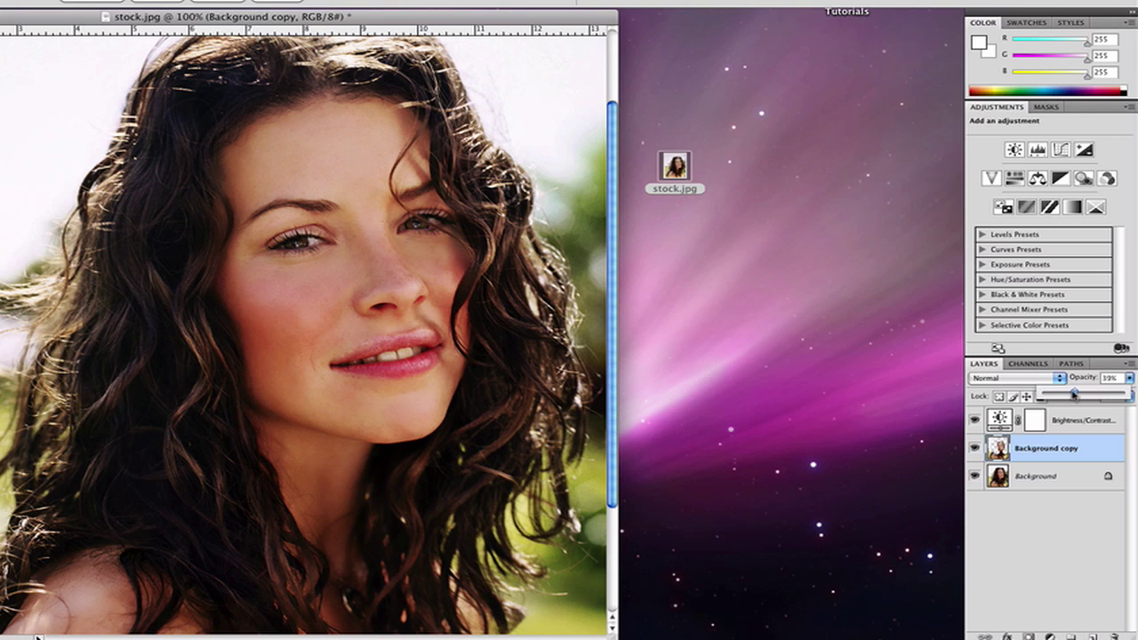
drag(1074, 394, 1103, 400)
click(1040, 540)
click(1087, 424)
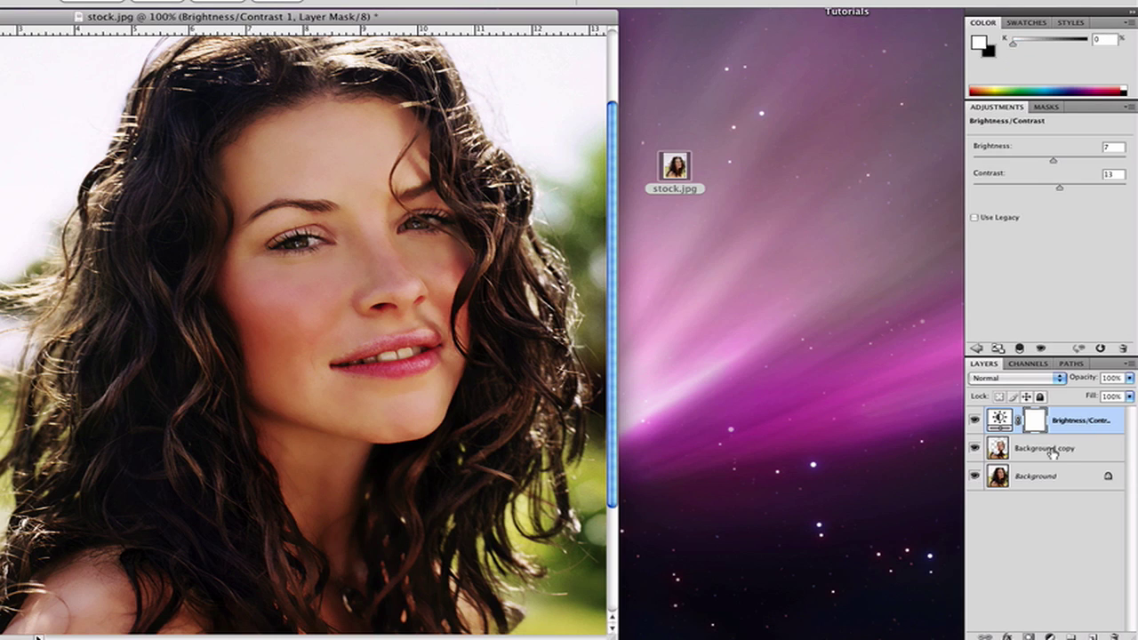
shift+click(1052, 453)
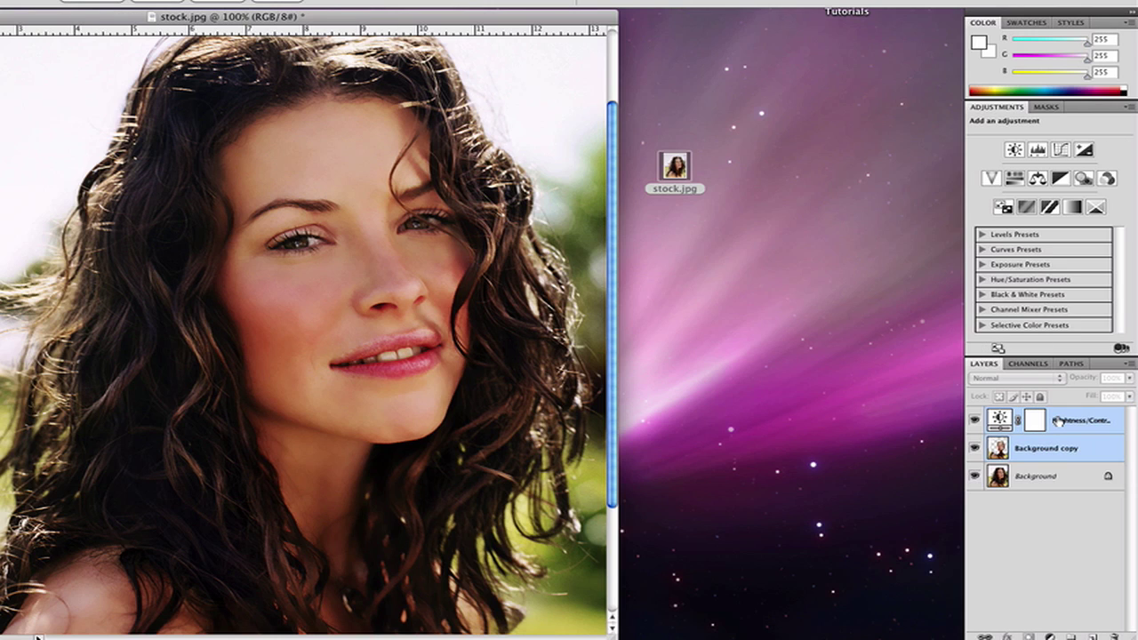
- Merge the selected layers into Brightness/Contrast 1 and zoom to 200% on the face
key(ctrl+e)
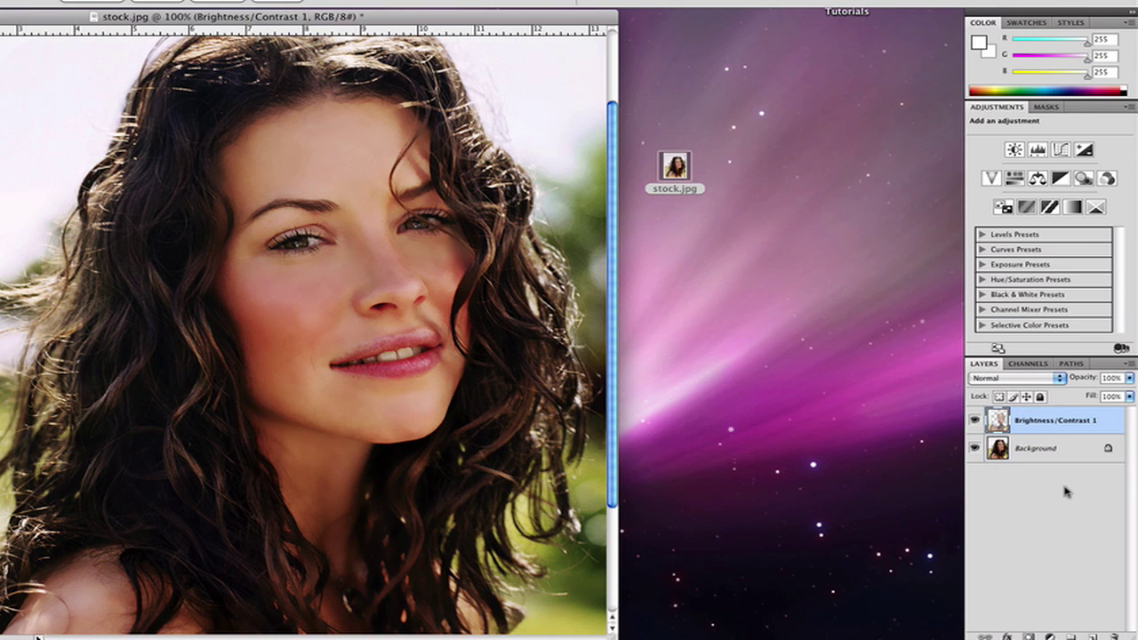
click(1036, 485)
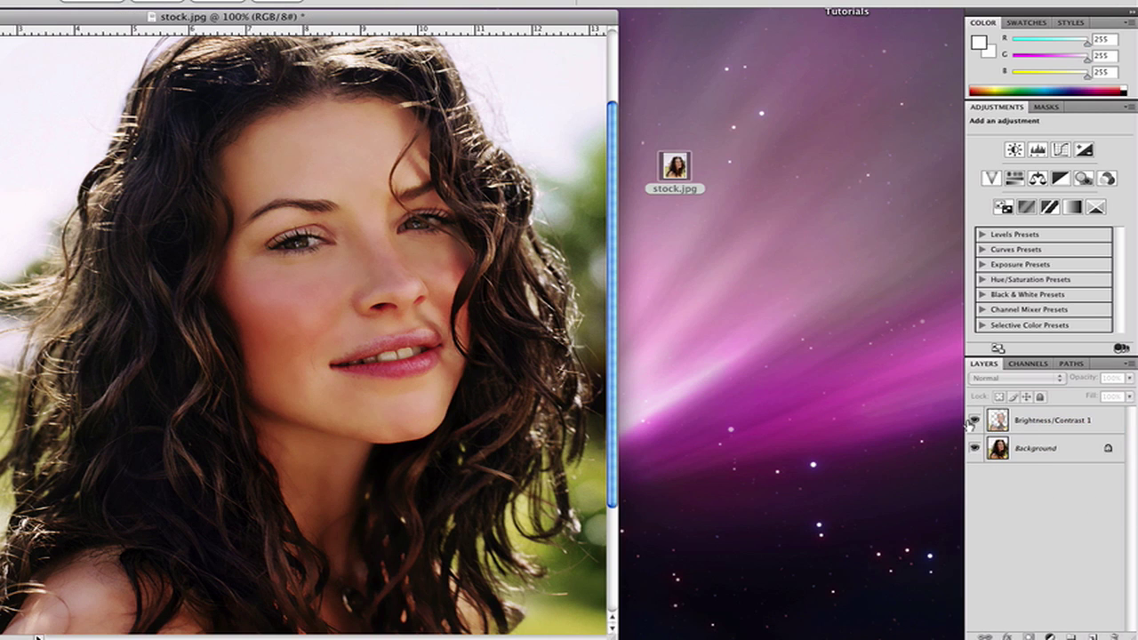
click(362, 315)
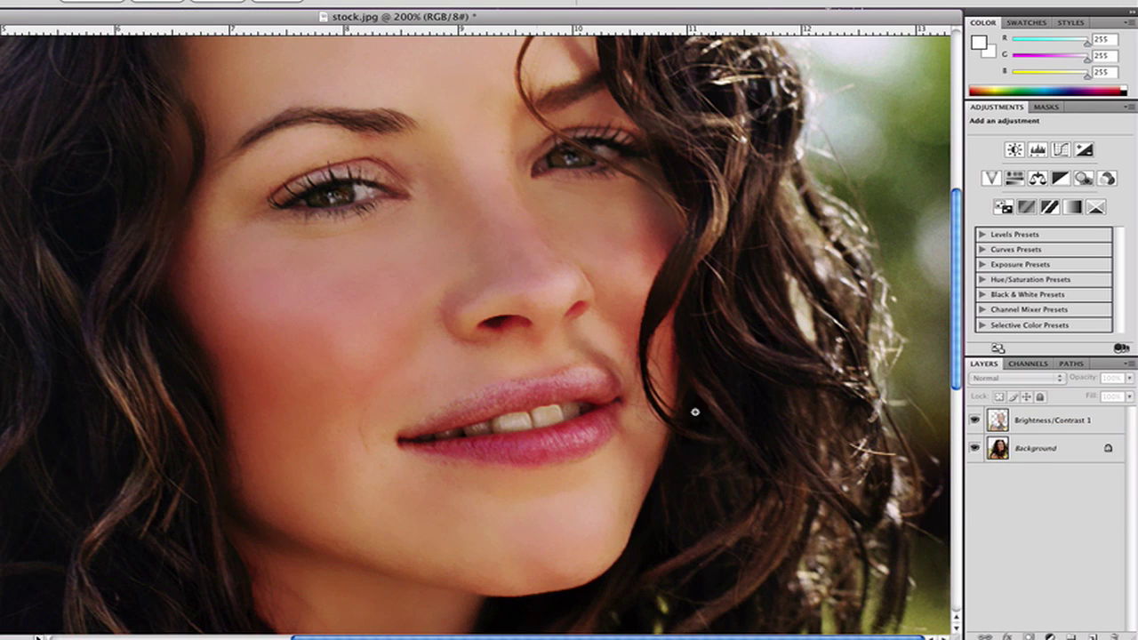
- Toggle Brightness/Contrast 1's visibility to compare smoothed and original skin, leaving it hidden
click(974, 430)
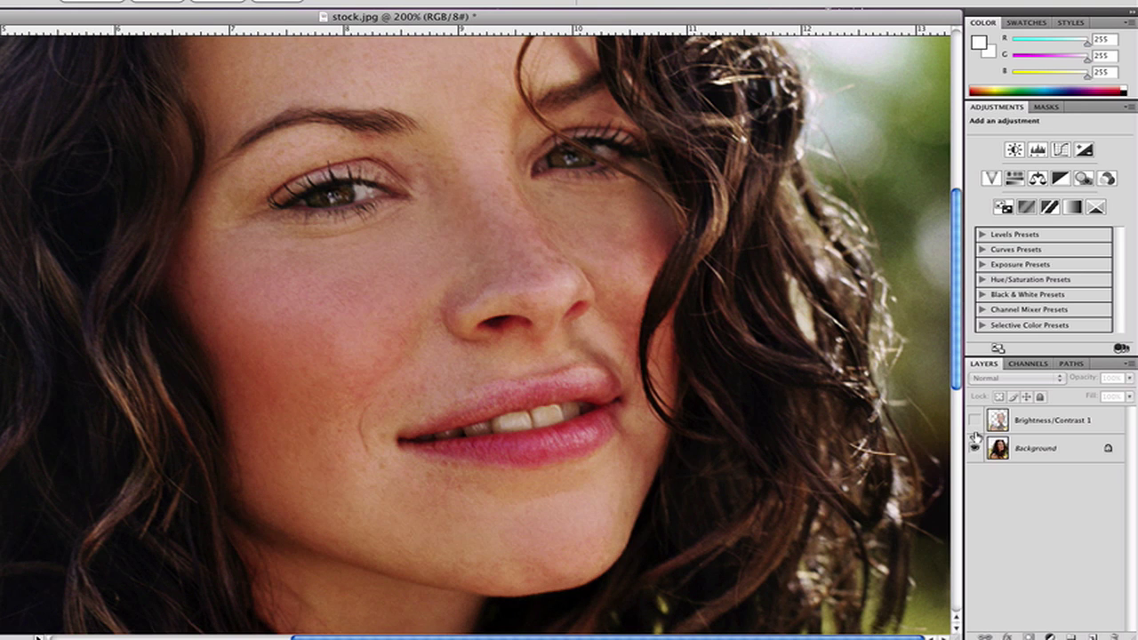
click(975, 420)
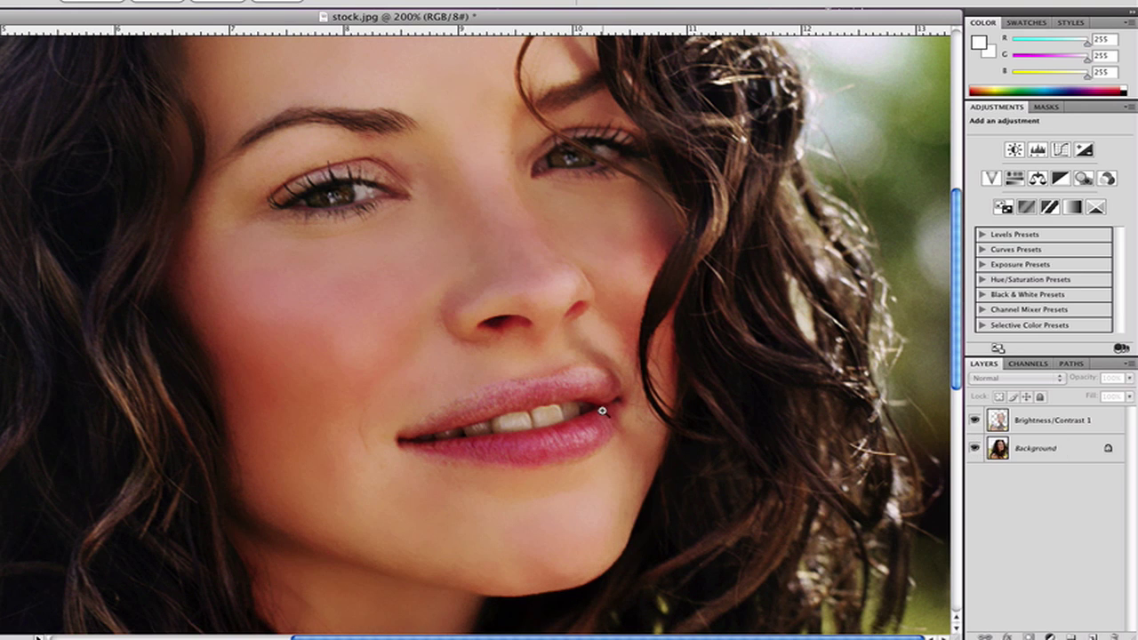
scroll(602, 410, up, 2)
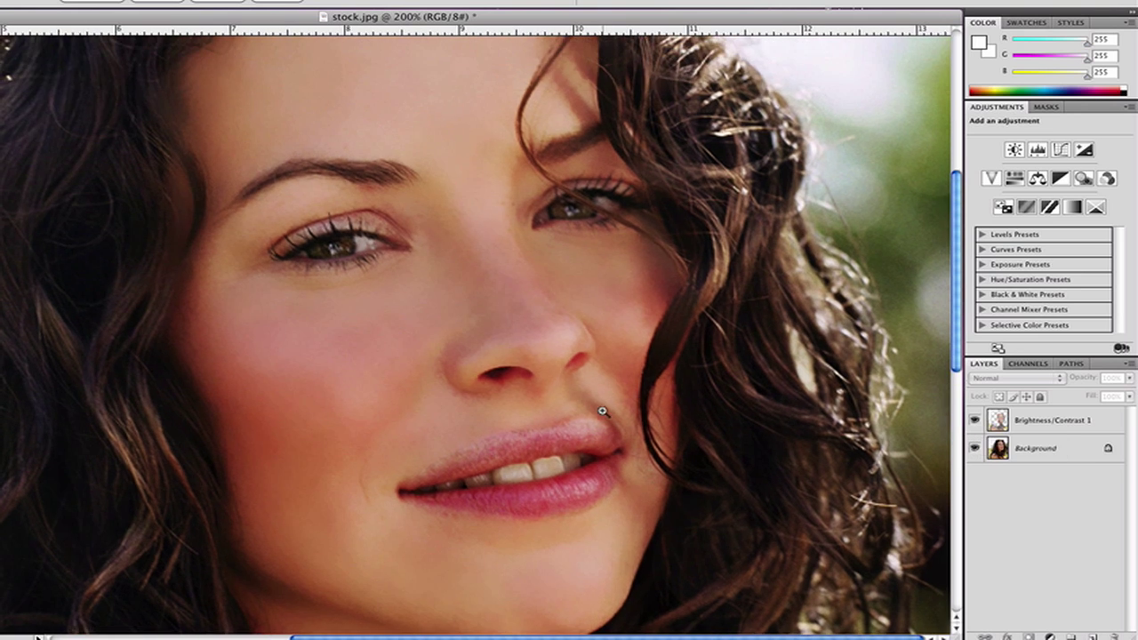
click(975, 421)
click(975, 421)
click(974, 421)
click(975, 420)
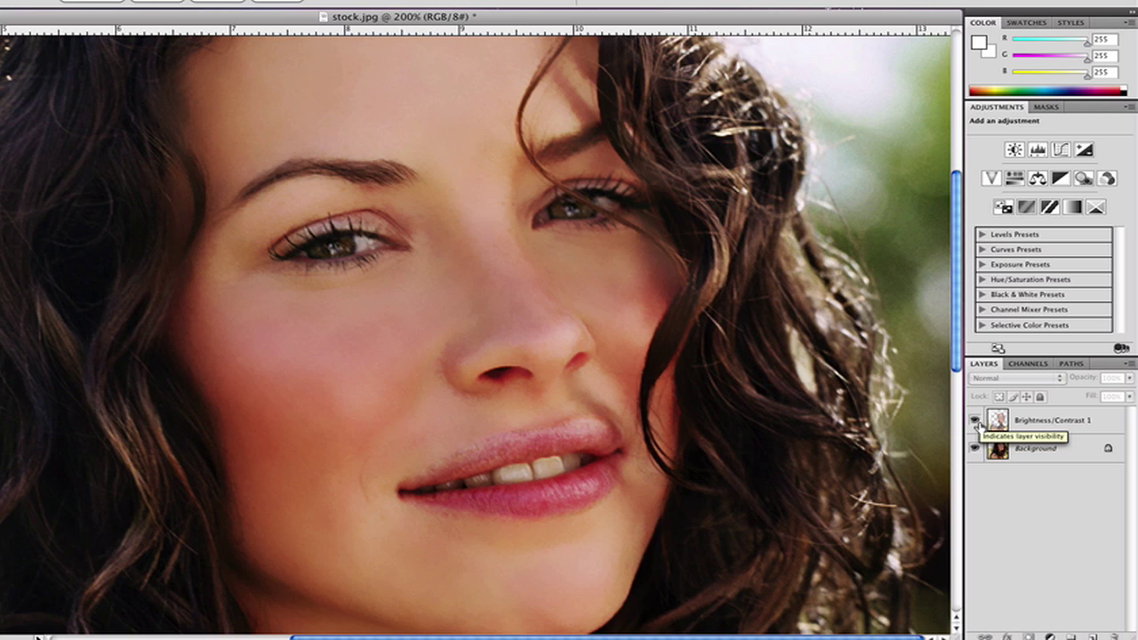
click(975, 420)
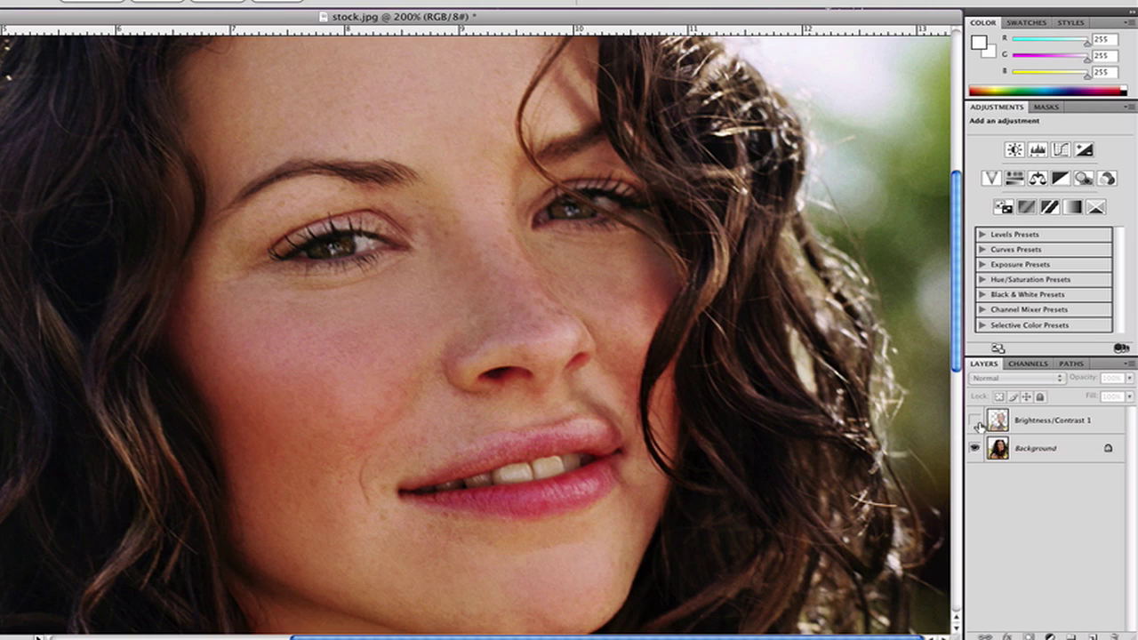